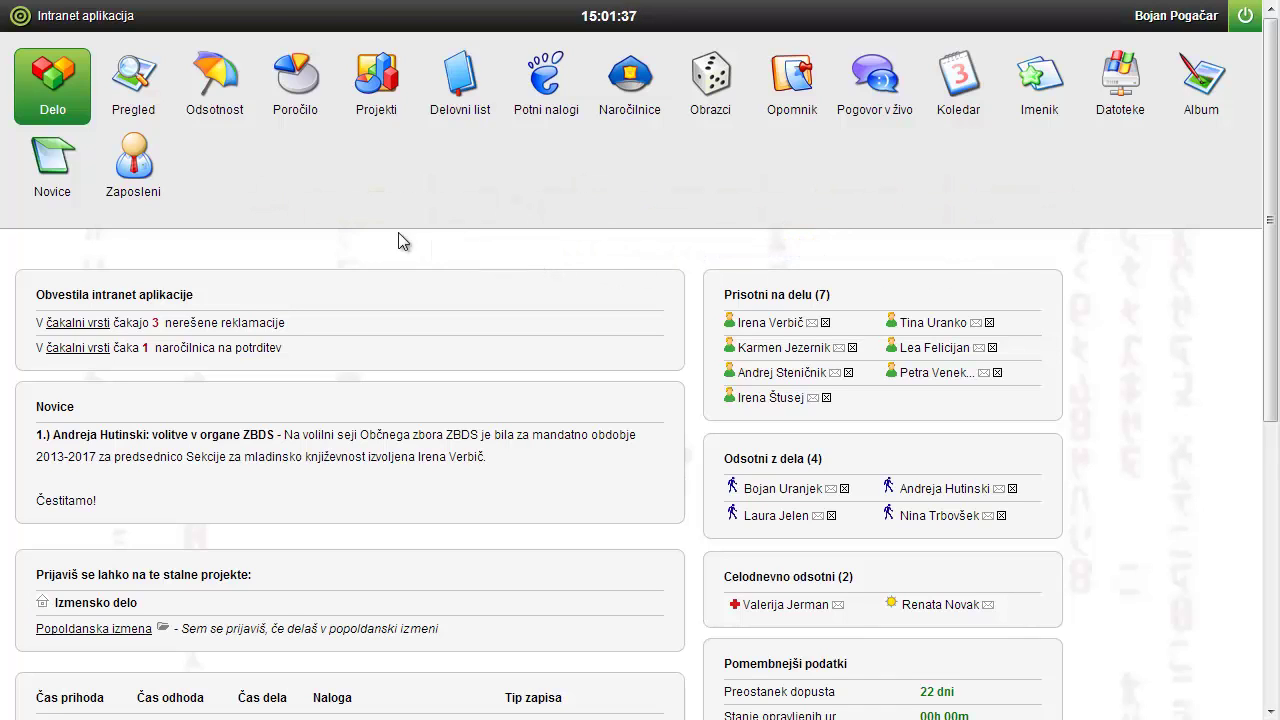
Open the Pregled work records and list the October 2013 entries of the eleventh employee in the search list.
click(120, 100)
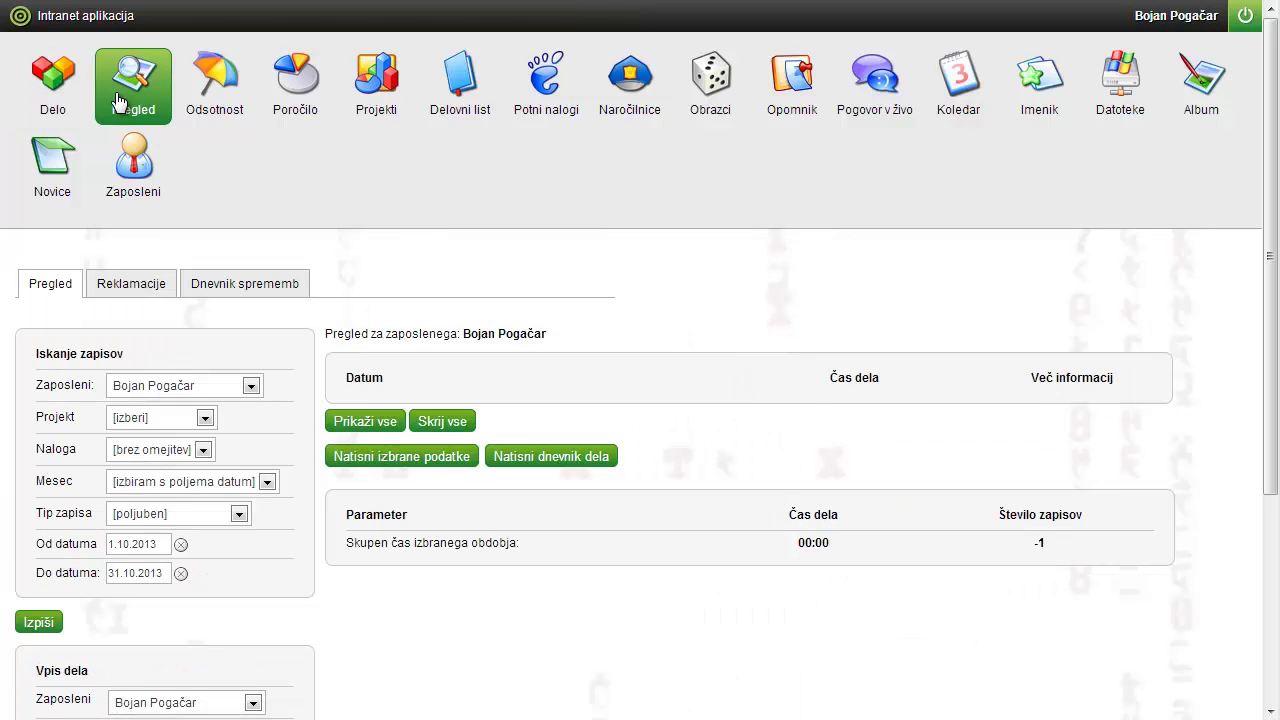
click(152, 385)
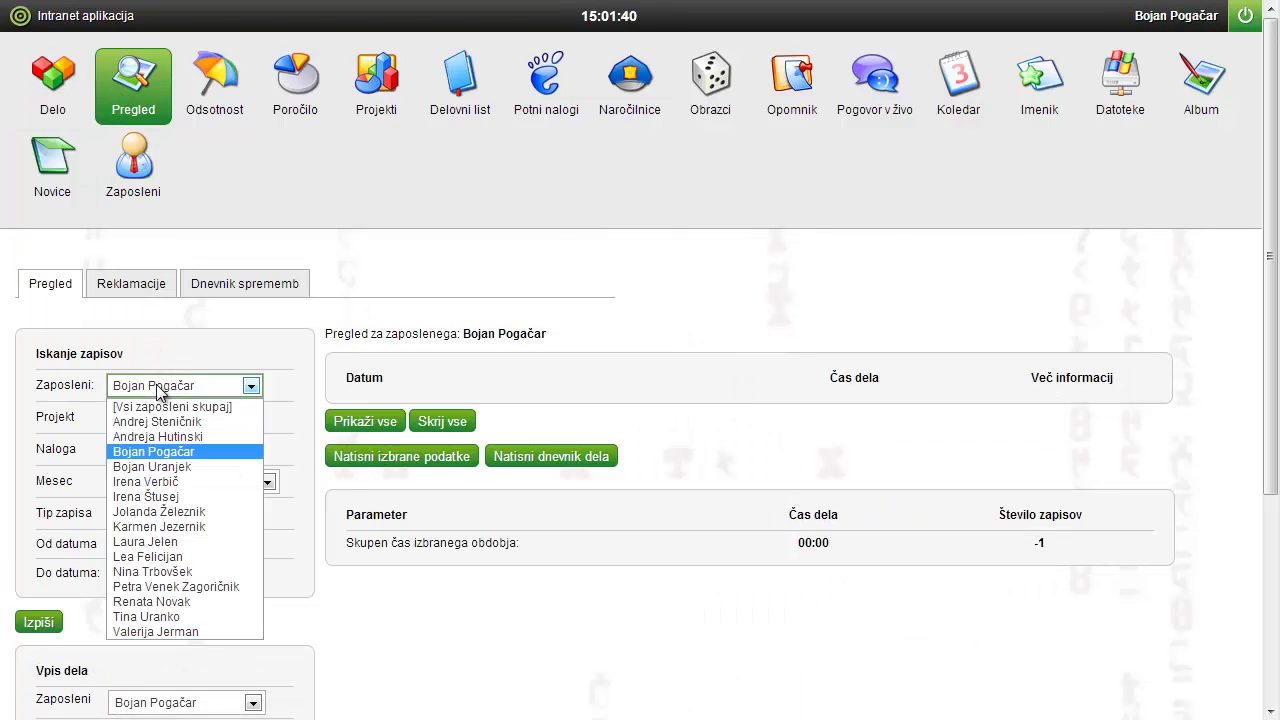
click(160, 570)
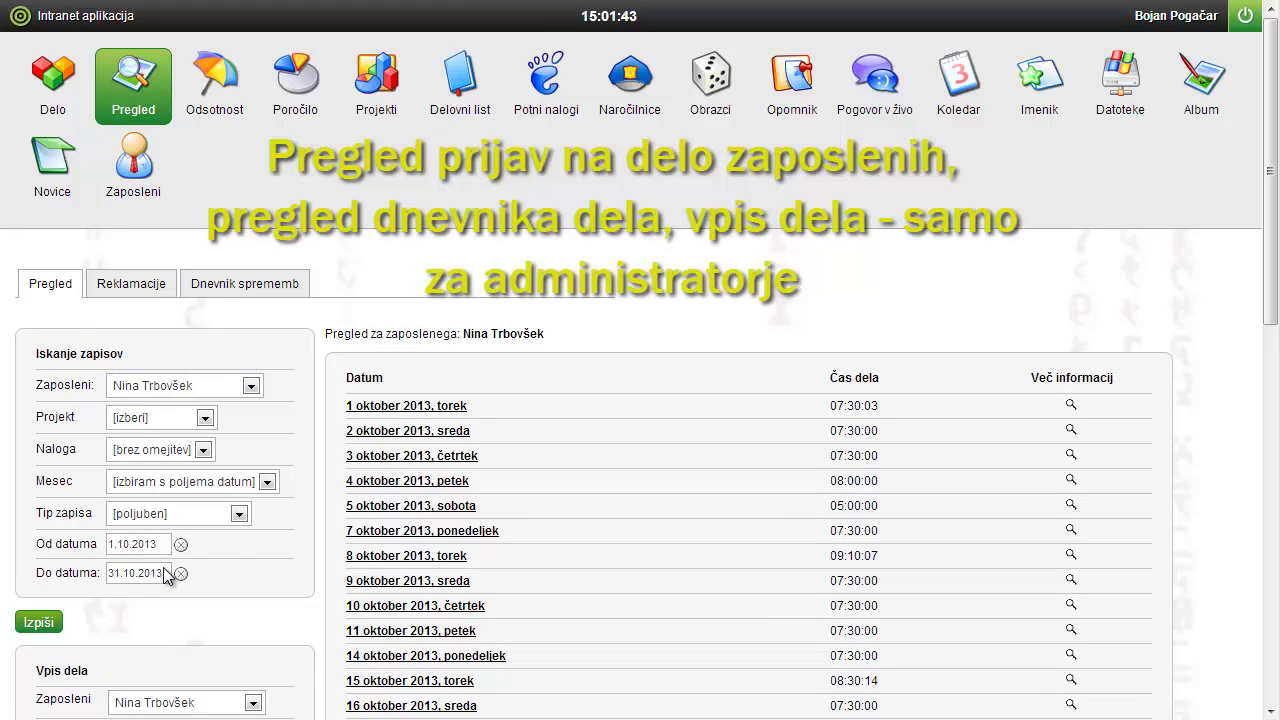
Expand the daily entries for 7, 15 and 18 October 2013 in the employee's record list and look over the Vpis dela form.
drag(1271, 130, 1273, 285)
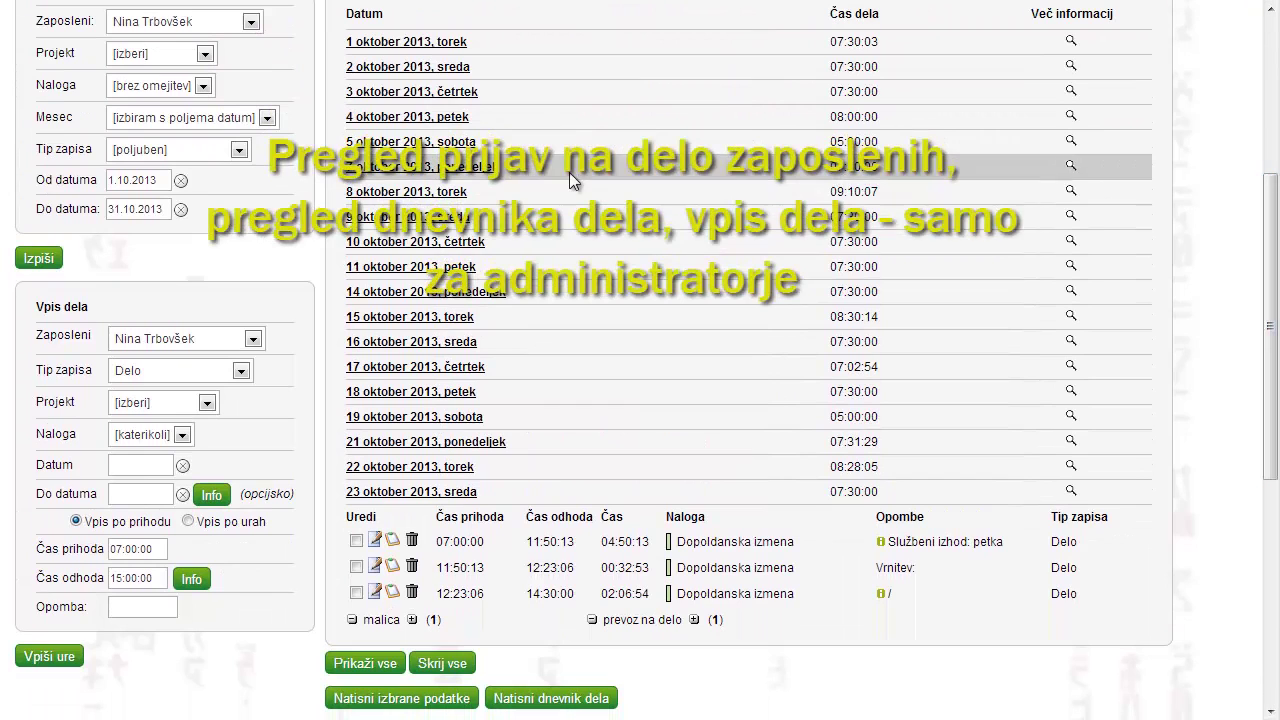
click(487, 168)
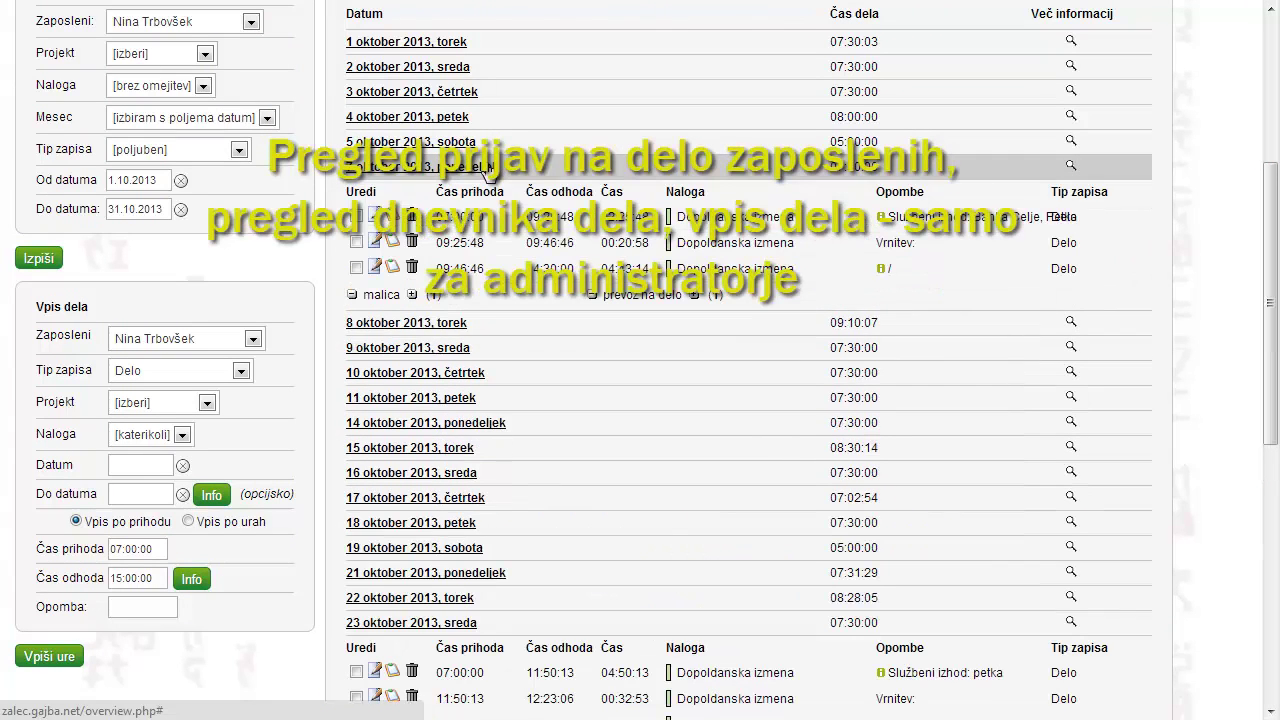
click(420, 452)
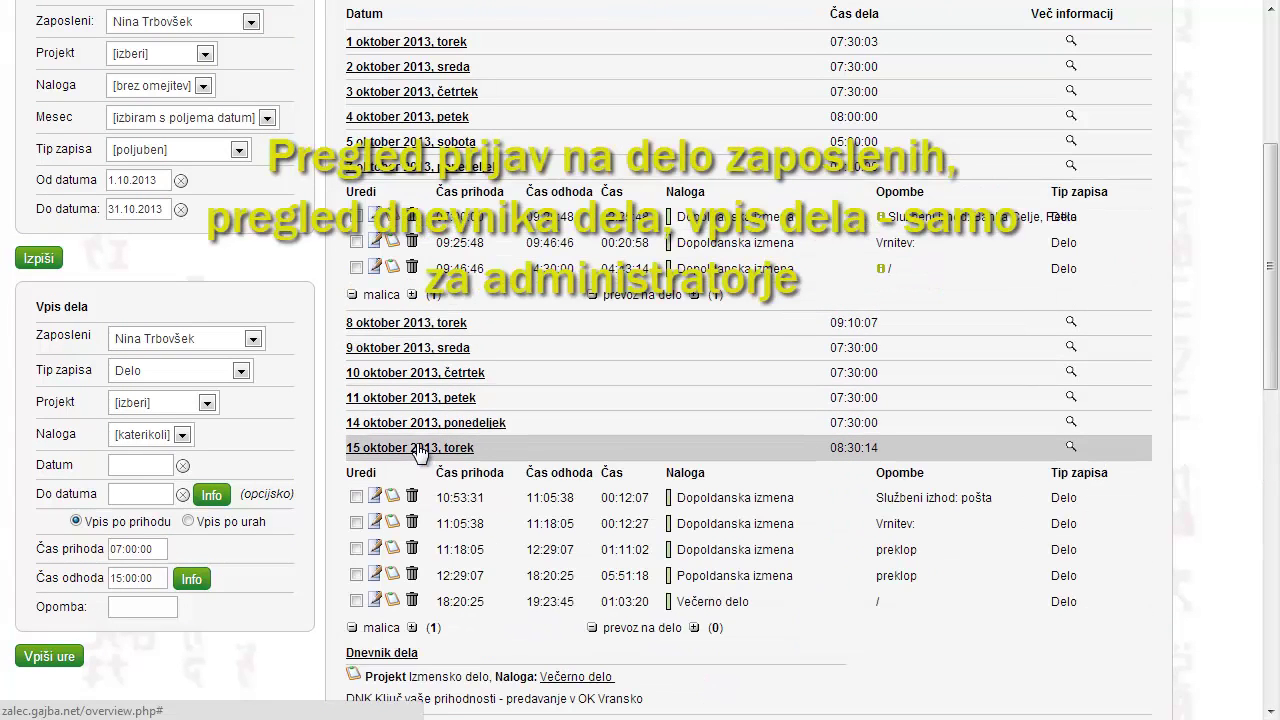
scroll(421, 452, down, 4)
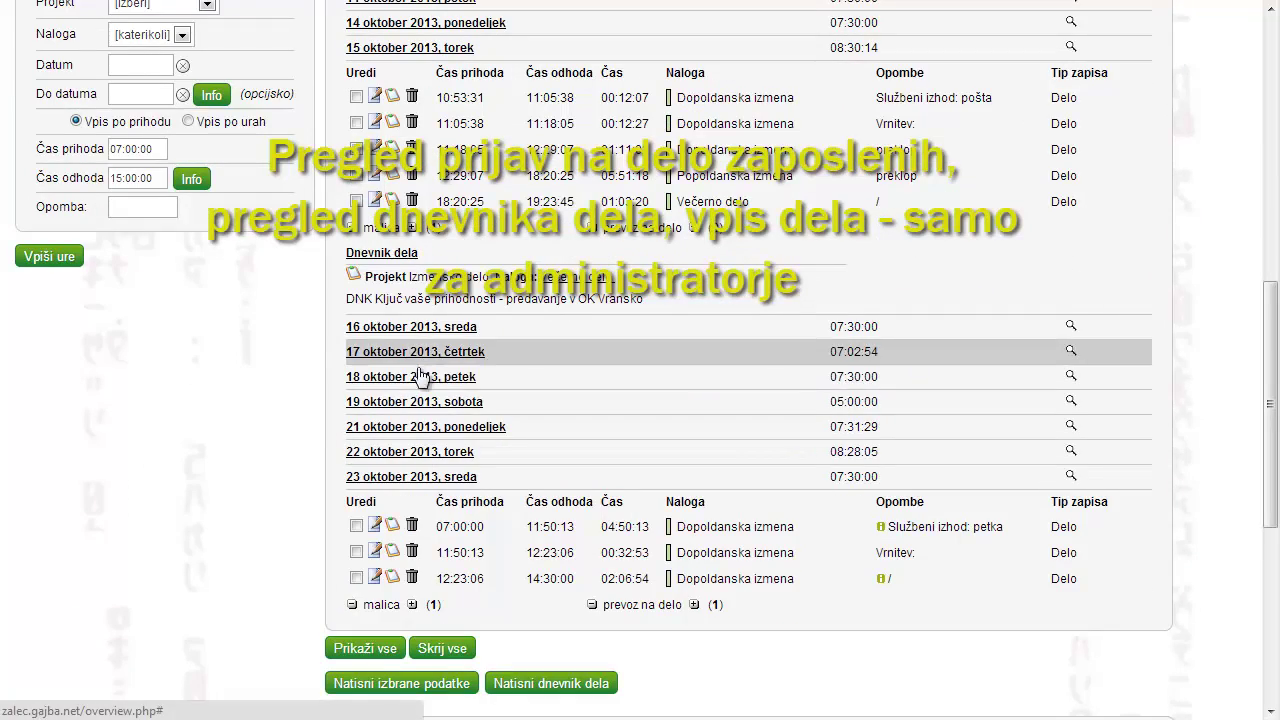
click(421, 385)
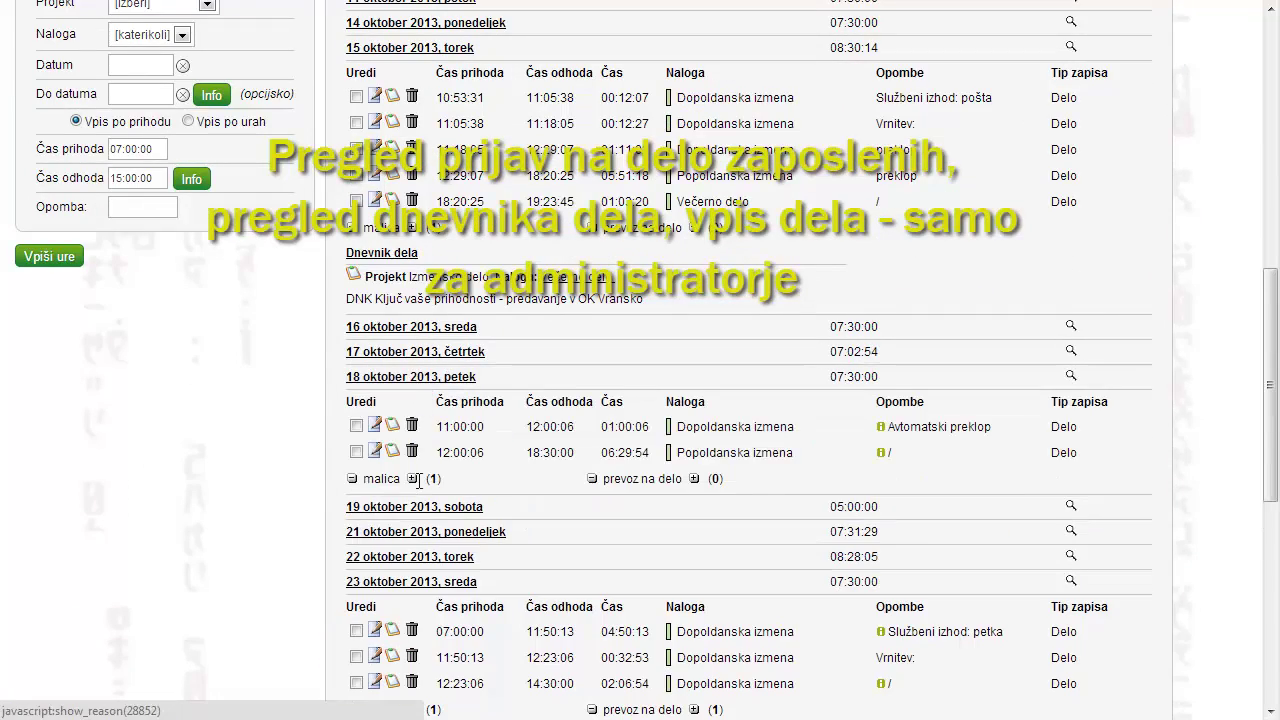
scroll(428, 474, up, 6)
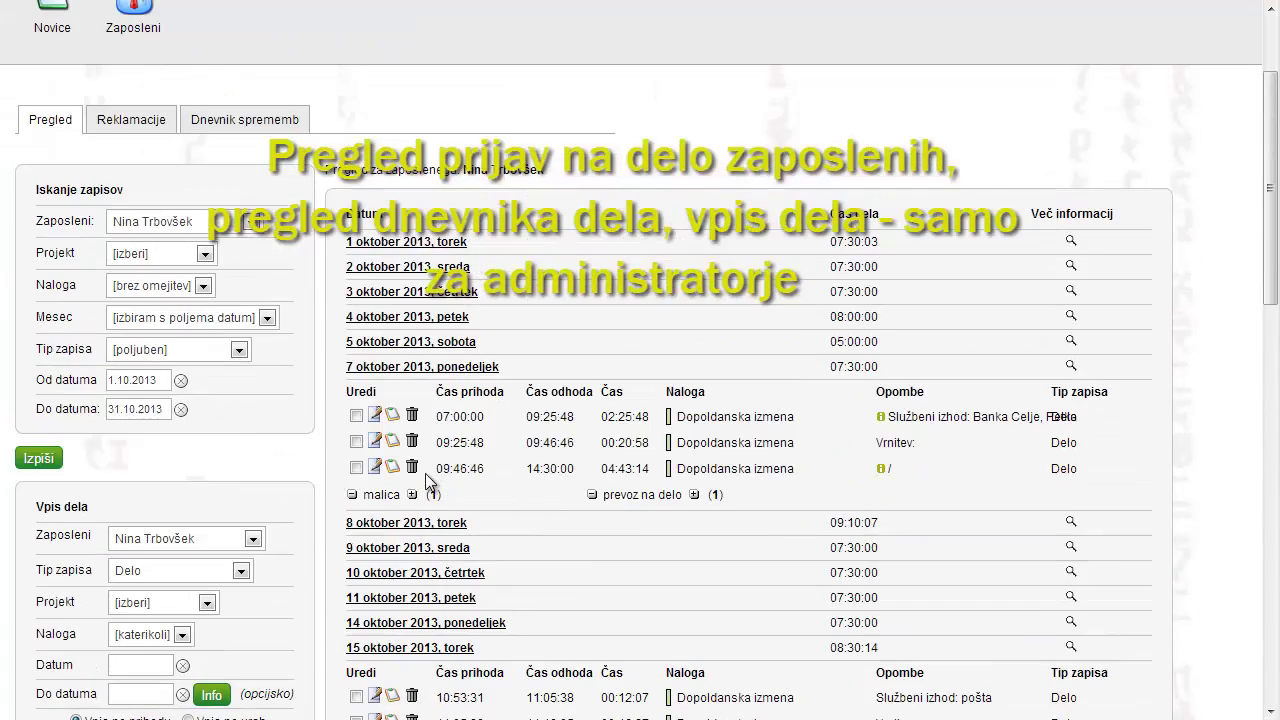
scroll(428, 478, up, 2)
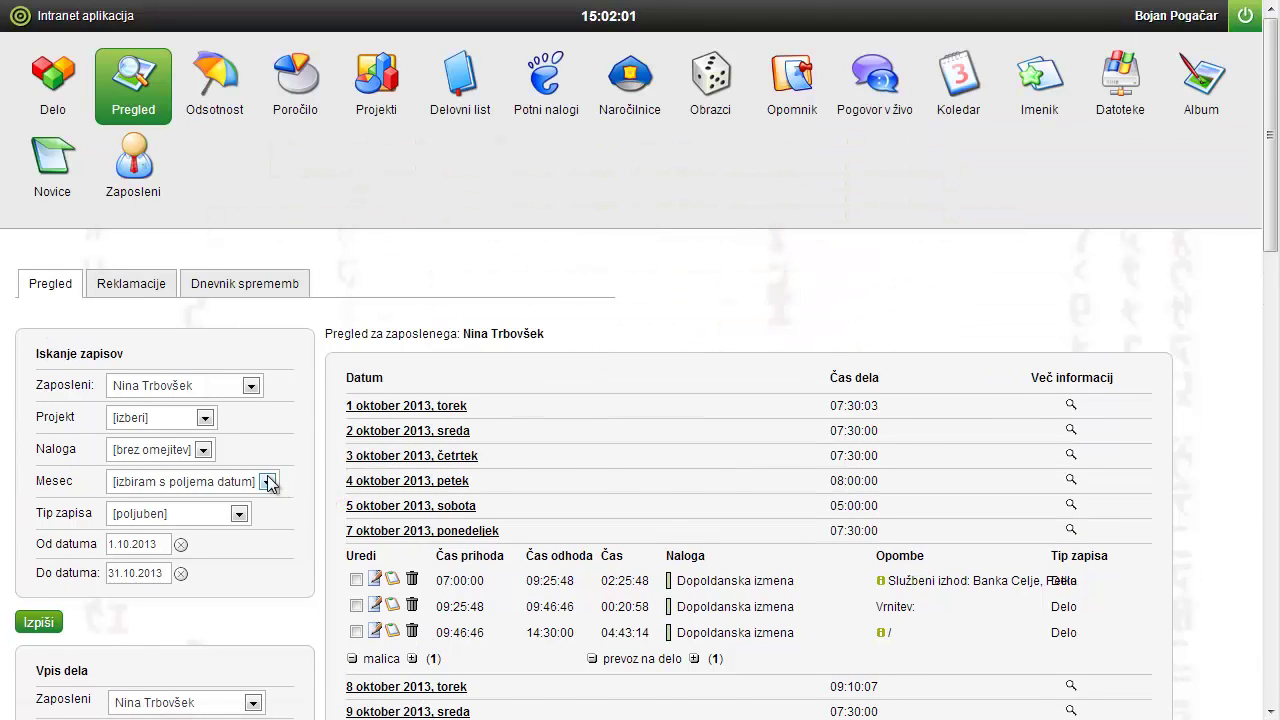
scroll(268, 483, down, 4)
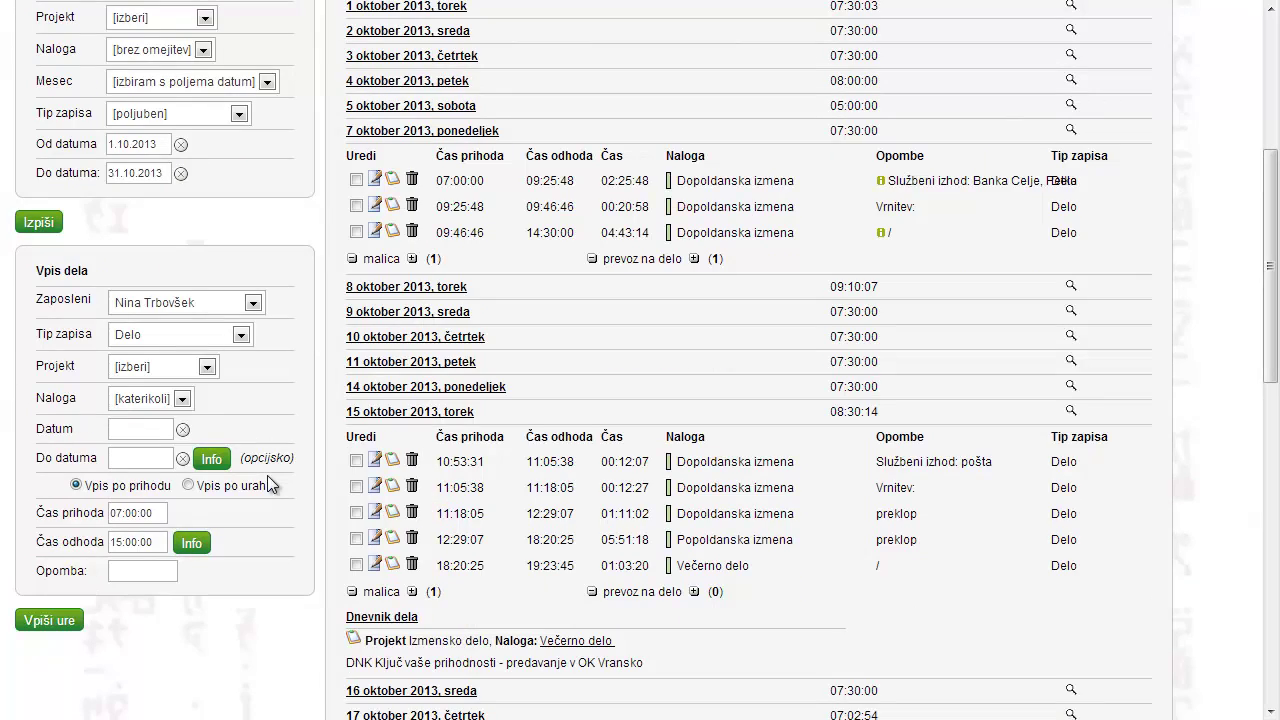
scroll(267, 475, up, 4)
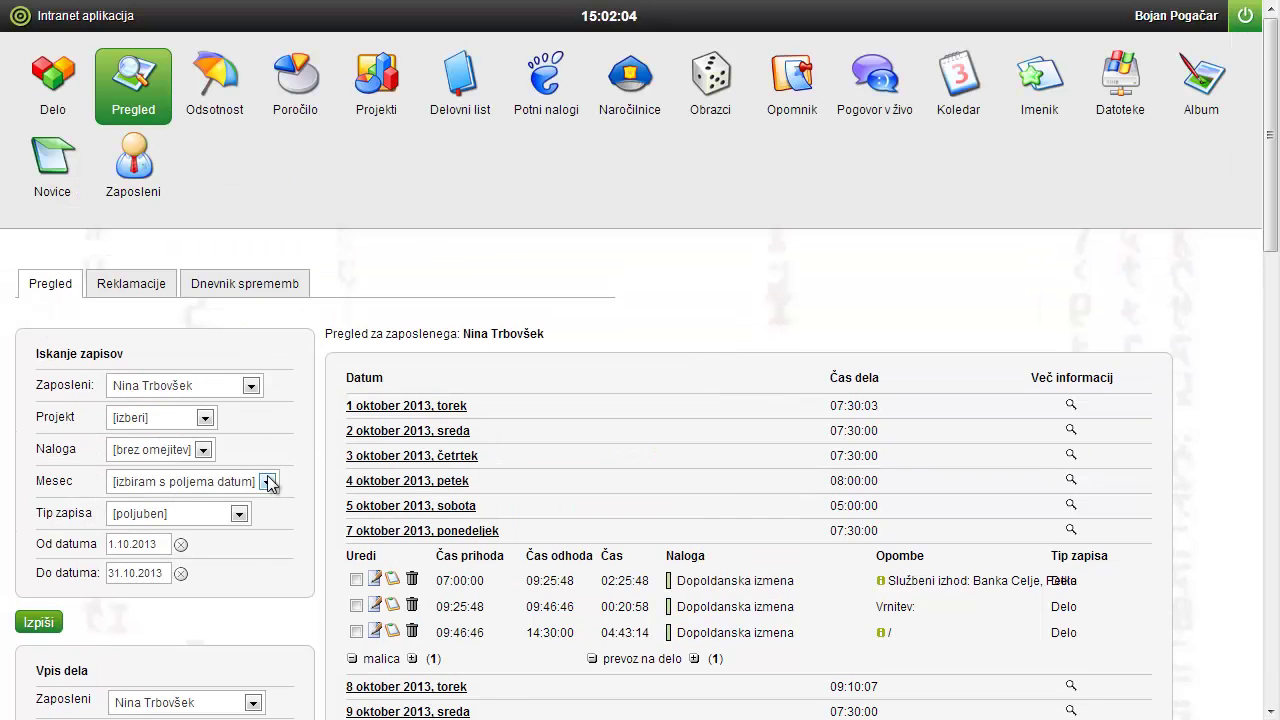
View the unresolved Reklamacije requests and look through the archive of resolved ones.
click(156, 285)
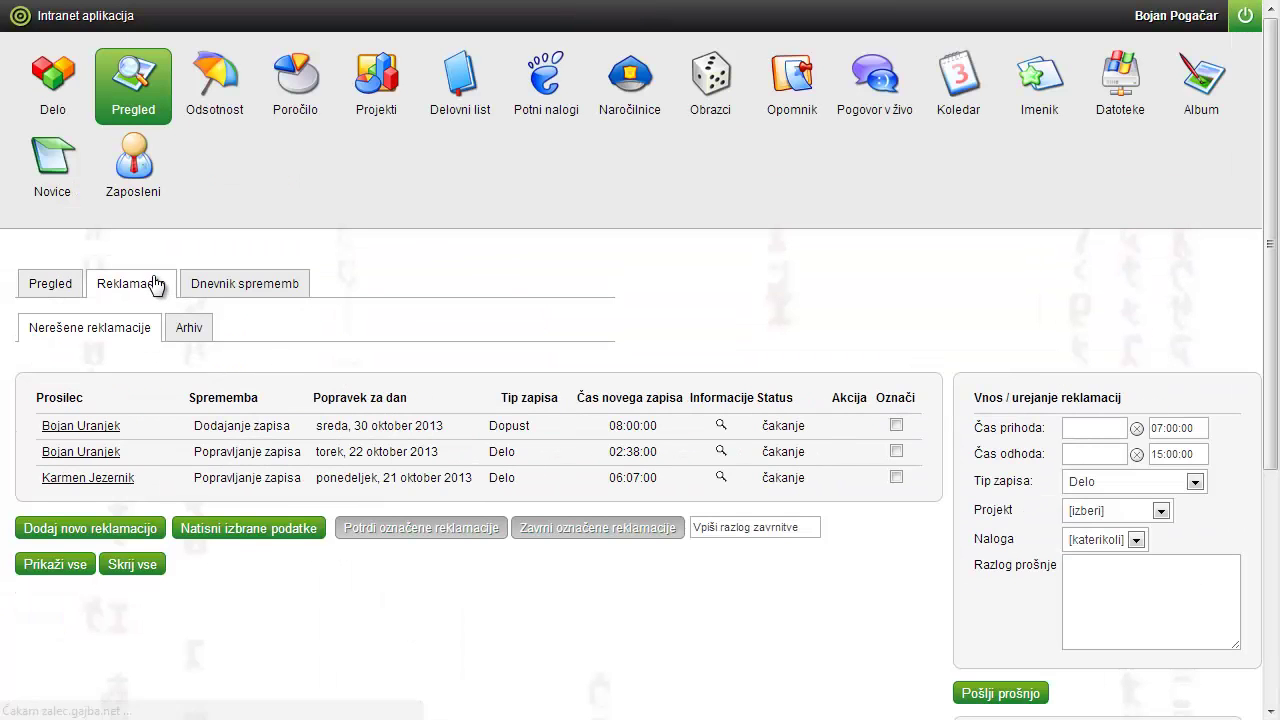
click(186, 334)
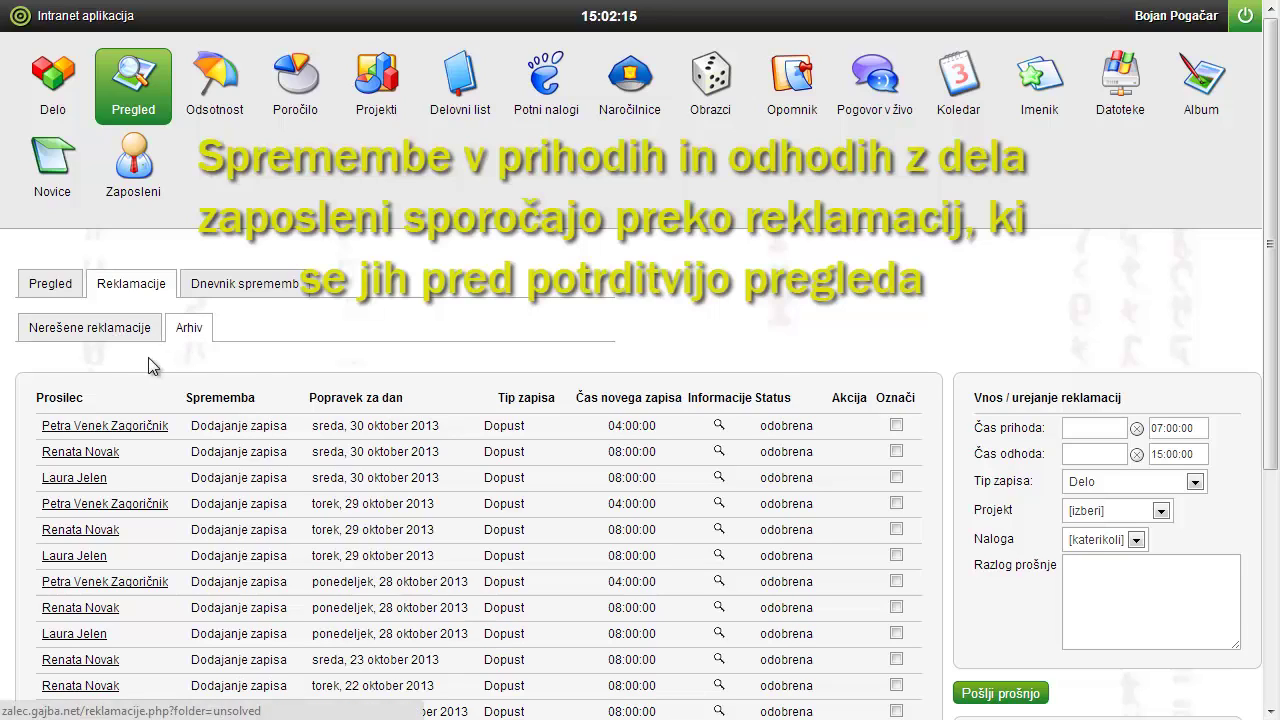
scroll(150, 362, down, 4)
scroll(151, 367, up, 4)
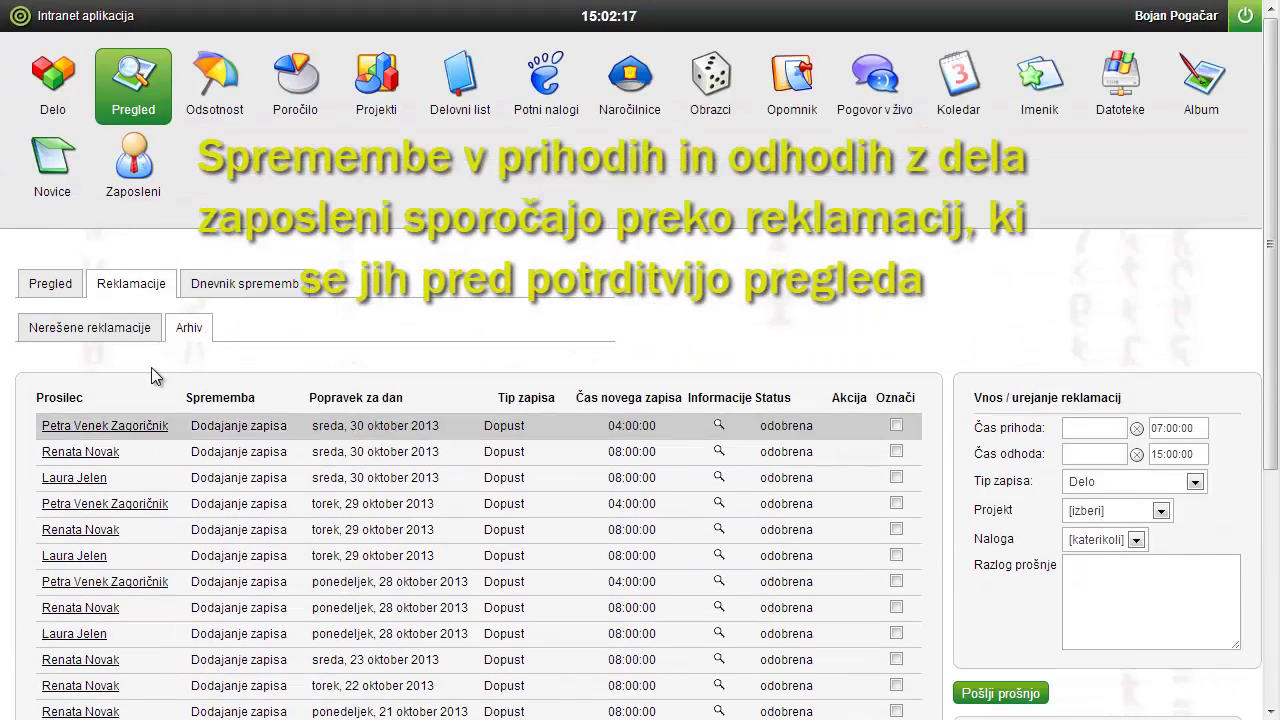
Look through the Dnevnik sprememb log of changes made to employees' records.
click(217, 288)
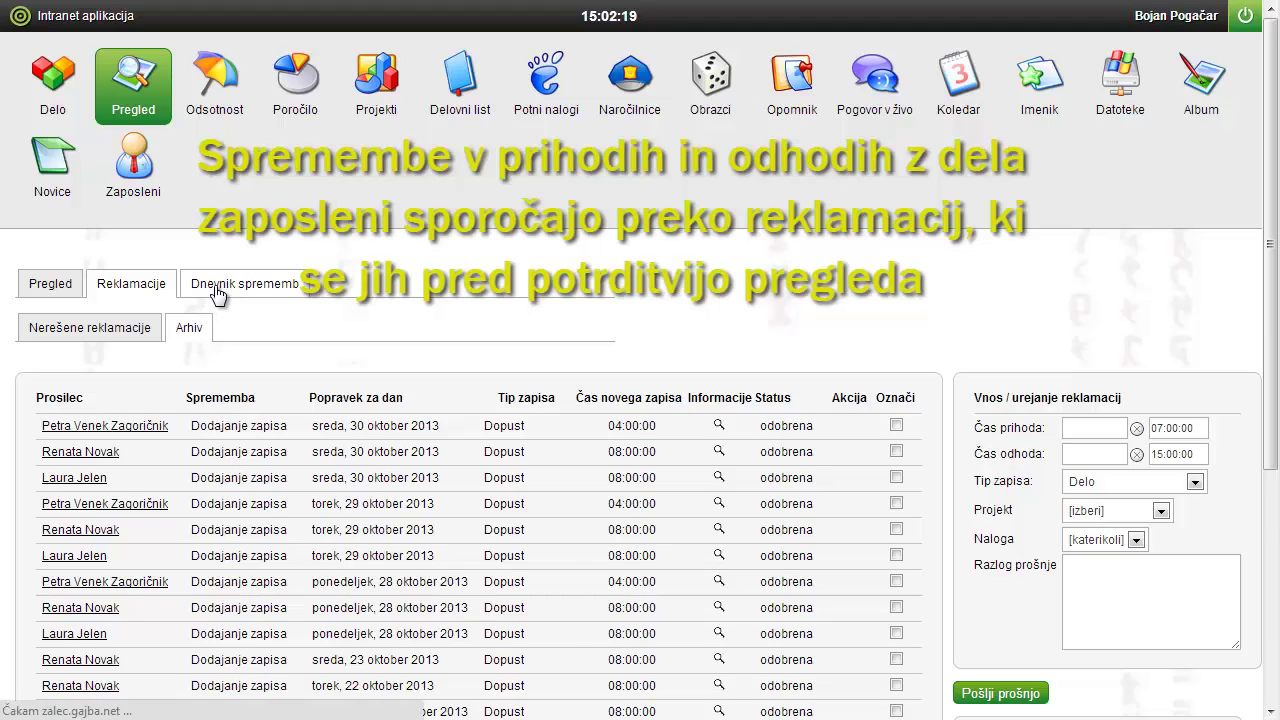
scroll(197, 334, down, 3)
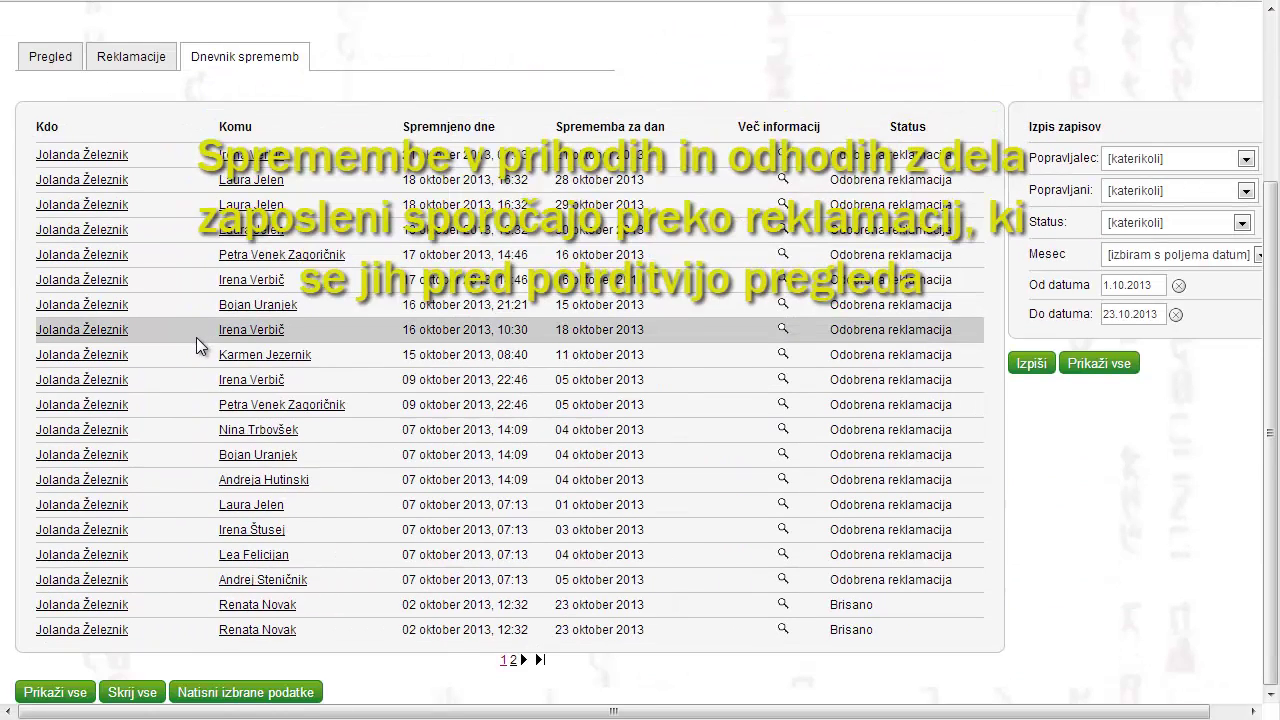
scroll(196, 337, up, 3)
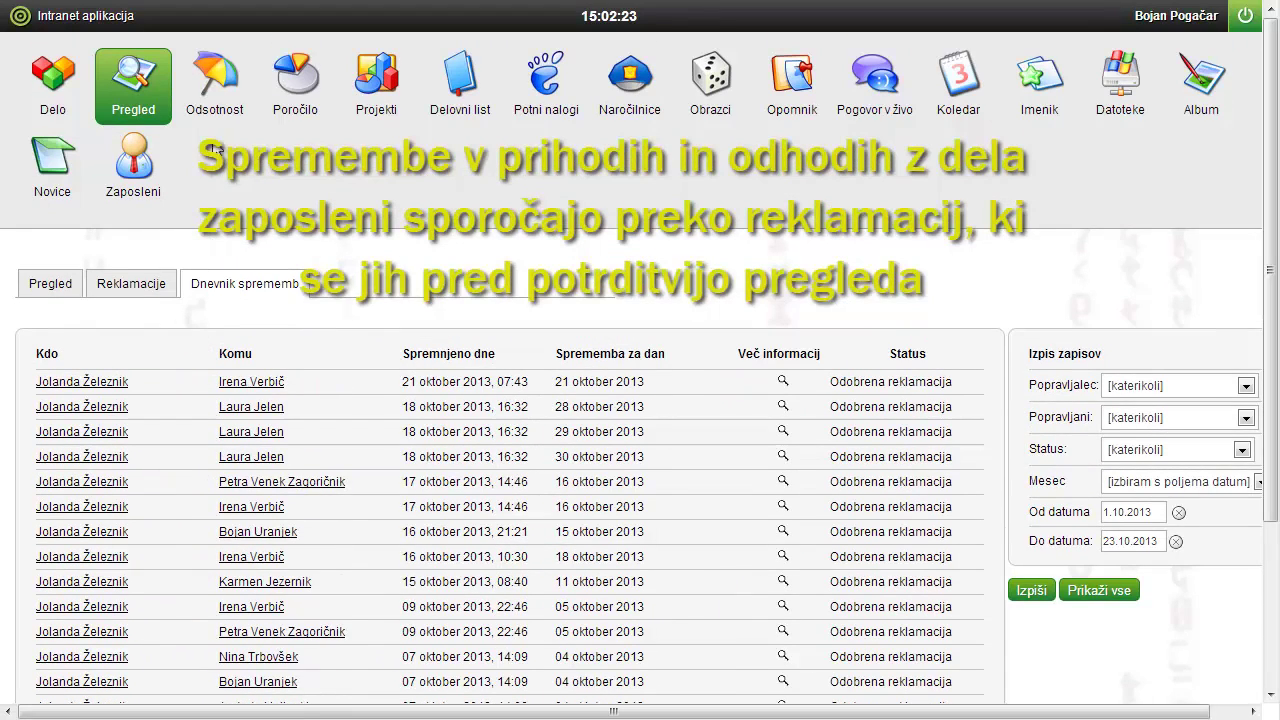
In the Odsotnost calendar, assign 28, 29 and 30 October 2013 to the Dopust leave list.
click(219, 80)
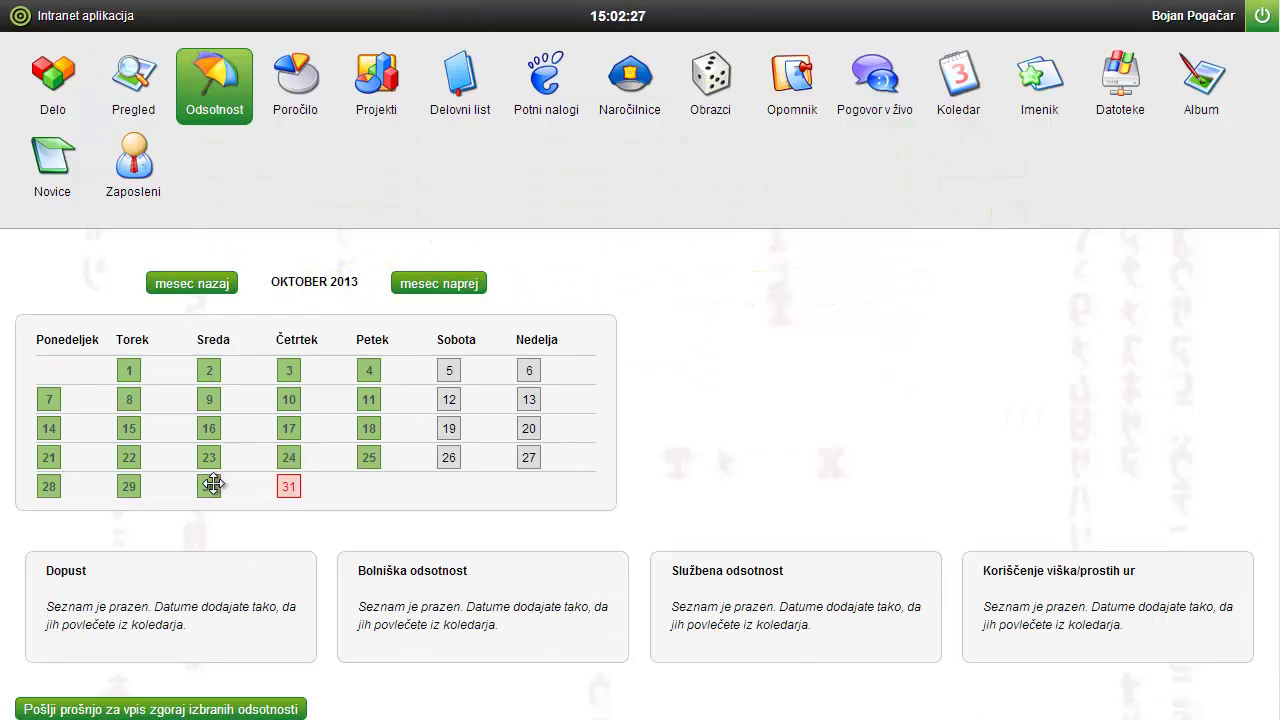
drag(211, 484, 176, 609)
drag(129, 486, 117, 630)
drag(63, 495, 125, 665)
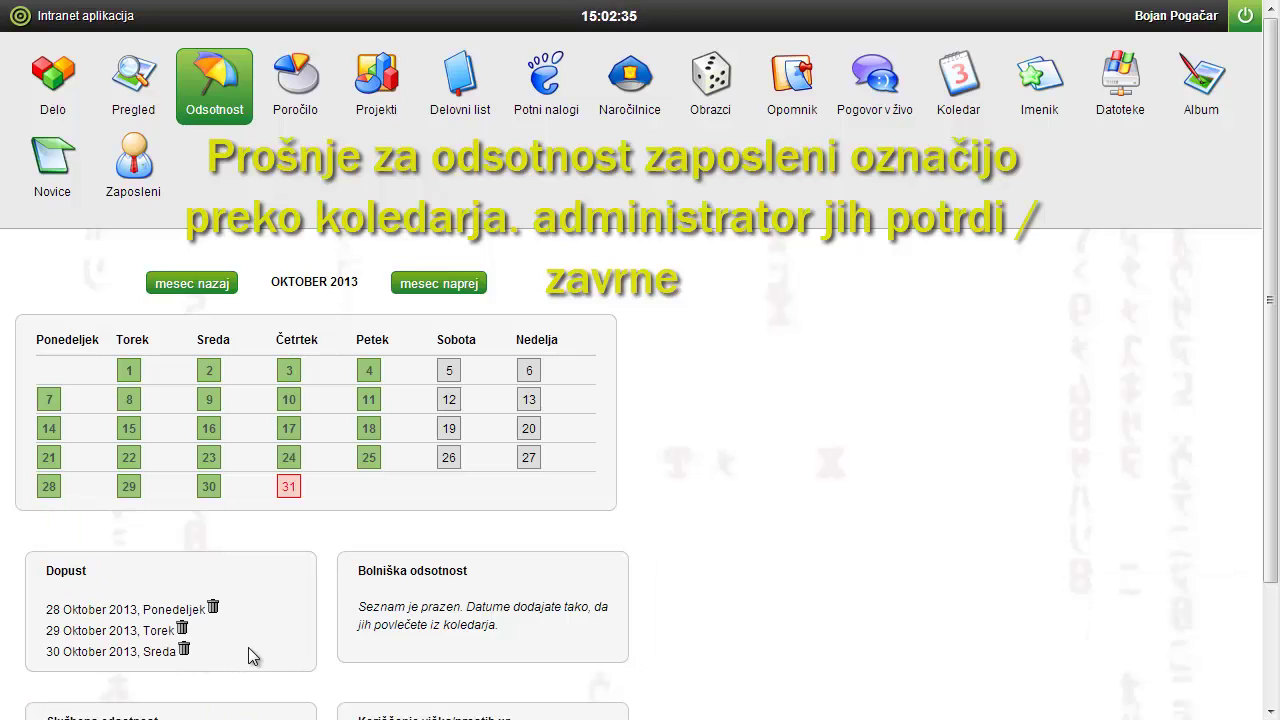
Switch the absence calendar to November 2013 and add 4 November to the Dopust list.
scroll(251, 647, down, 3)
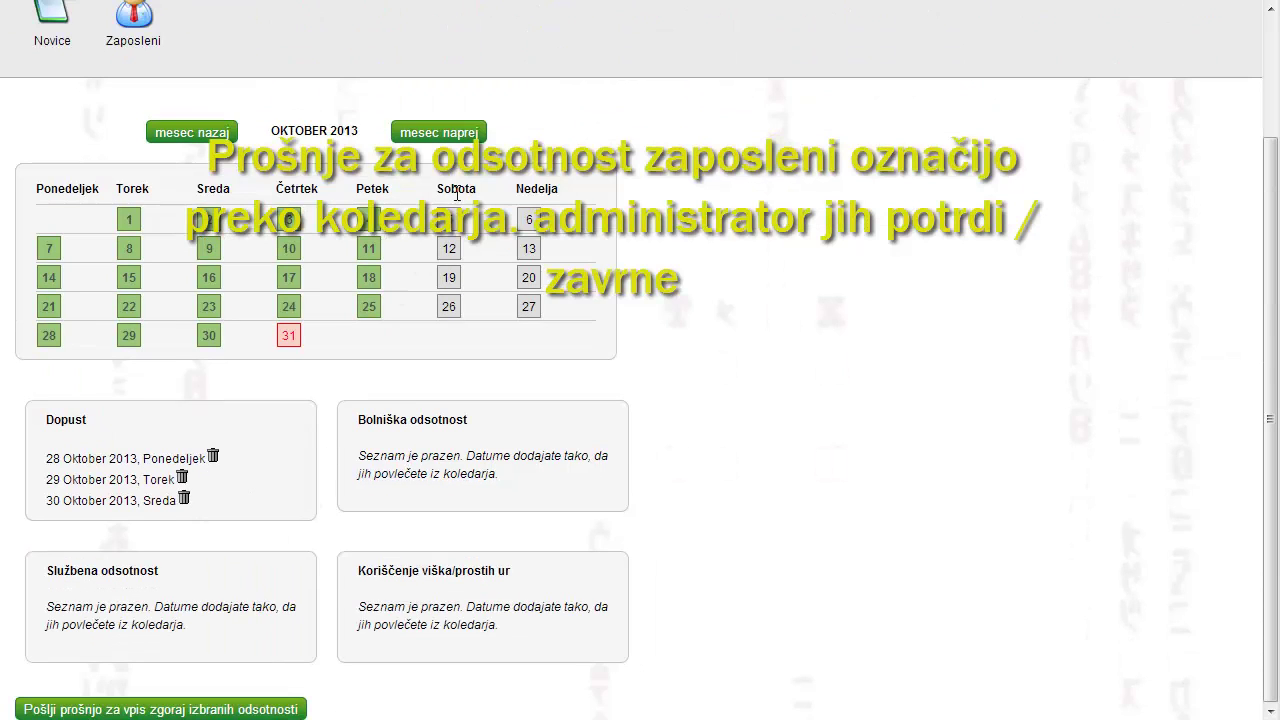
click(459, 135)
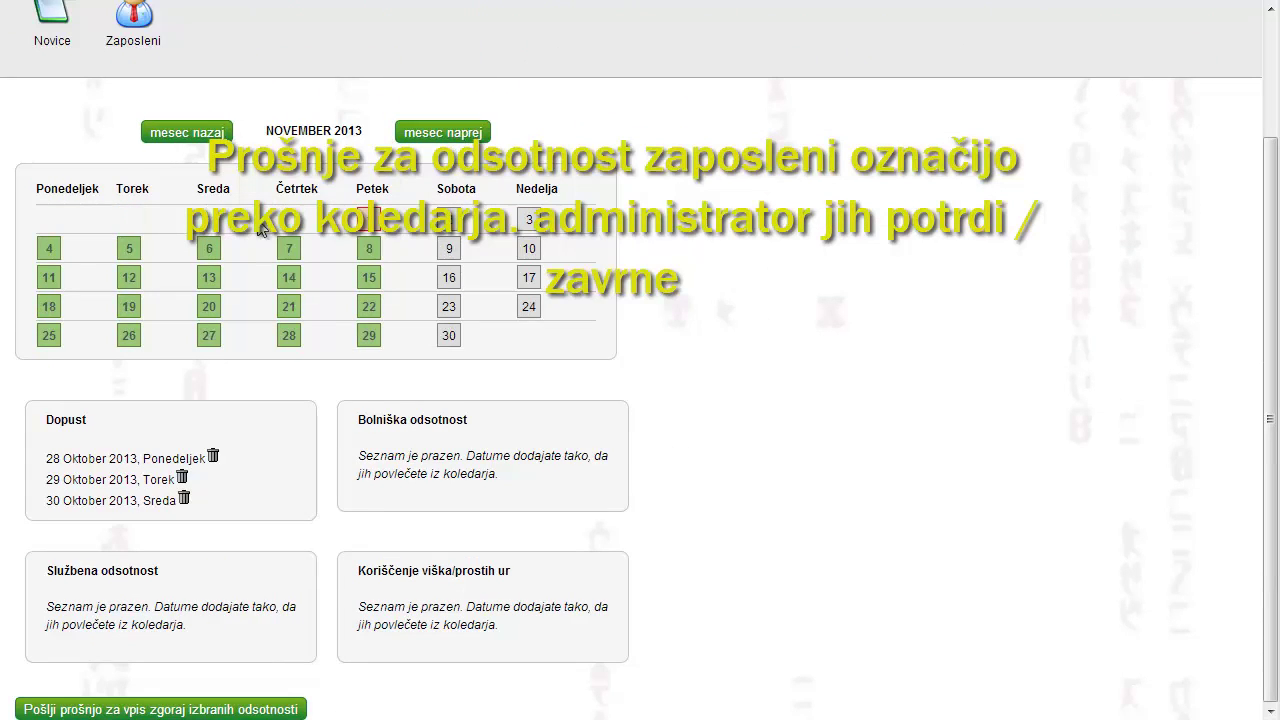
drag(57, 249, 262, 458)
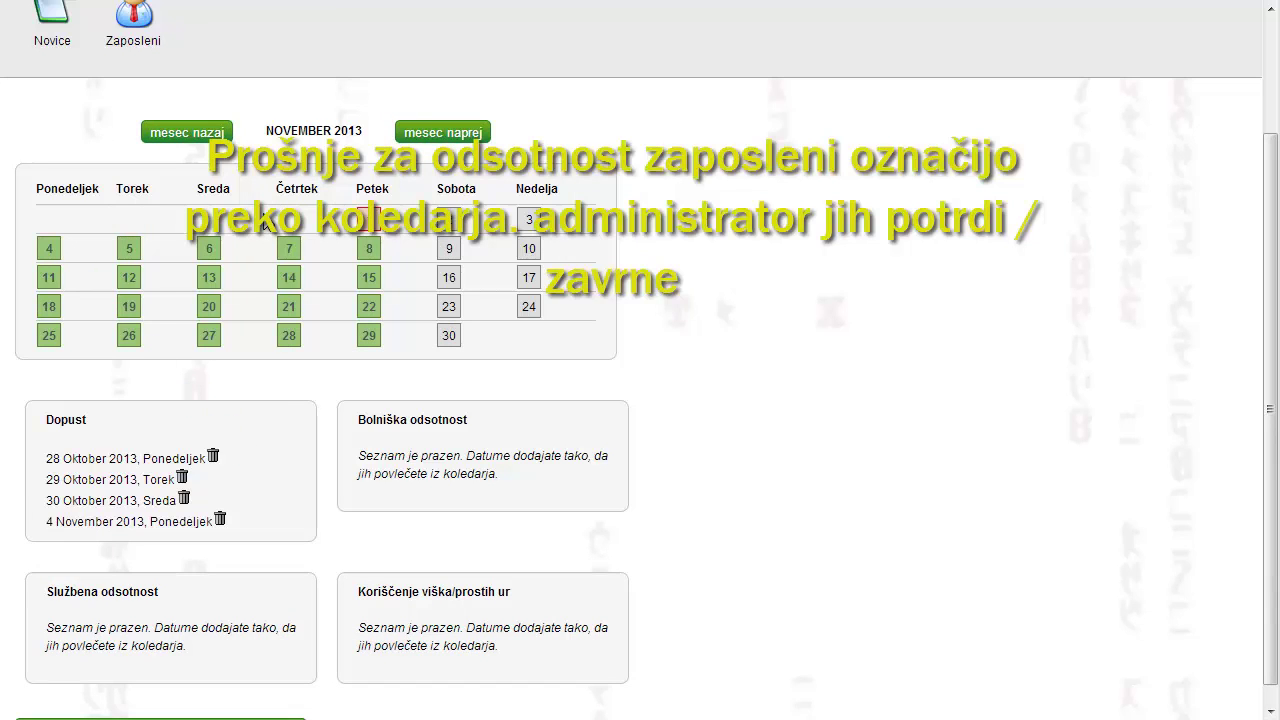
scroll(265, 203, up, 3)
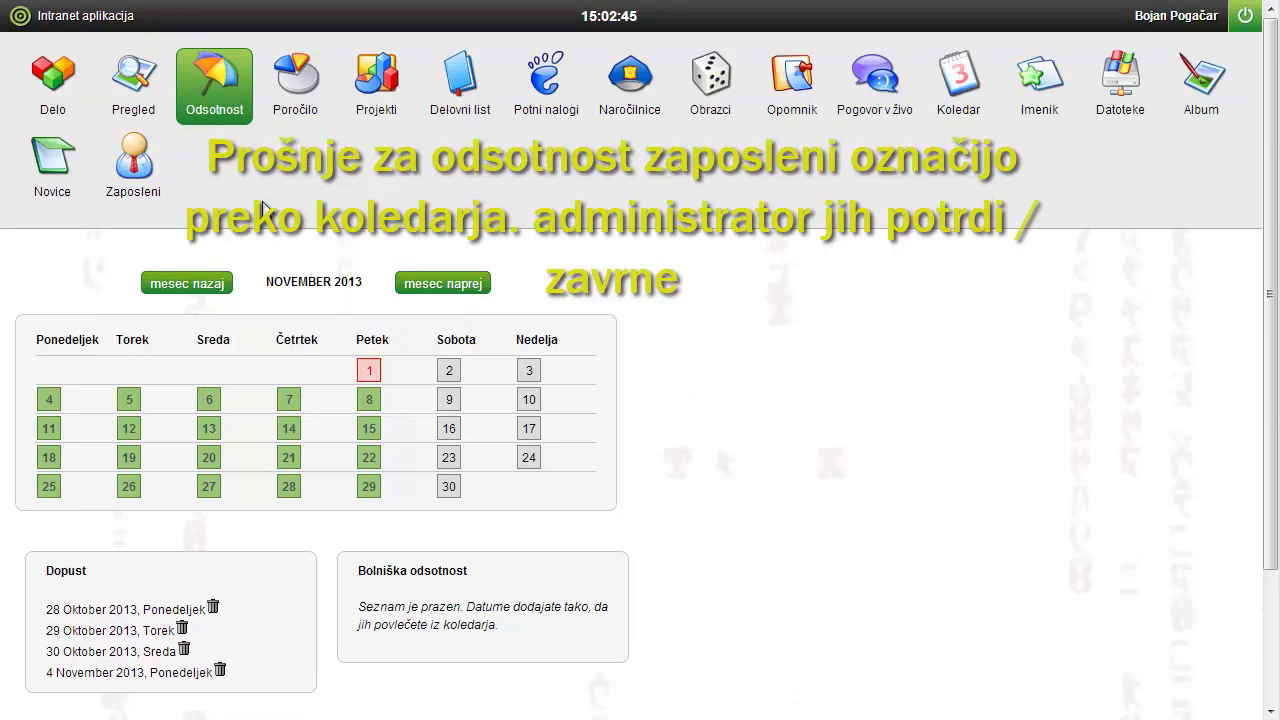
Review the employee's monthly hours for 2013 in the Poročilo report.
click(301, 93)
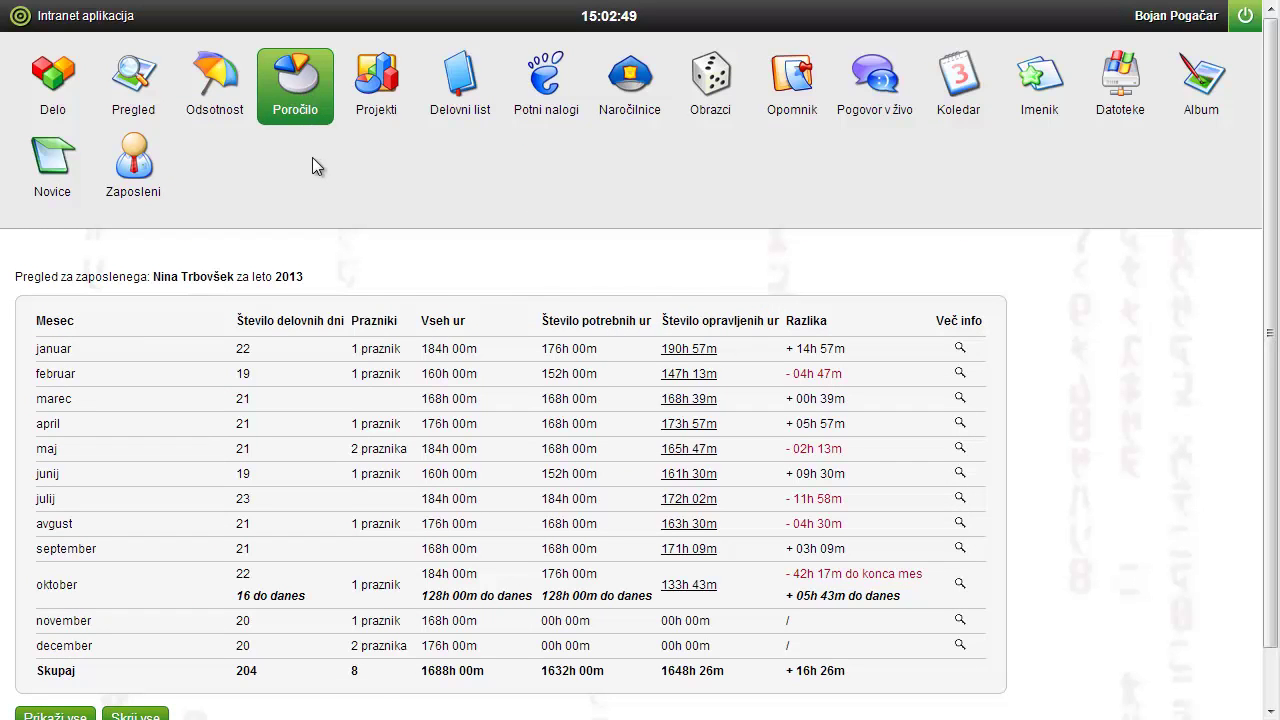
scroll(312, 166, down, 1)
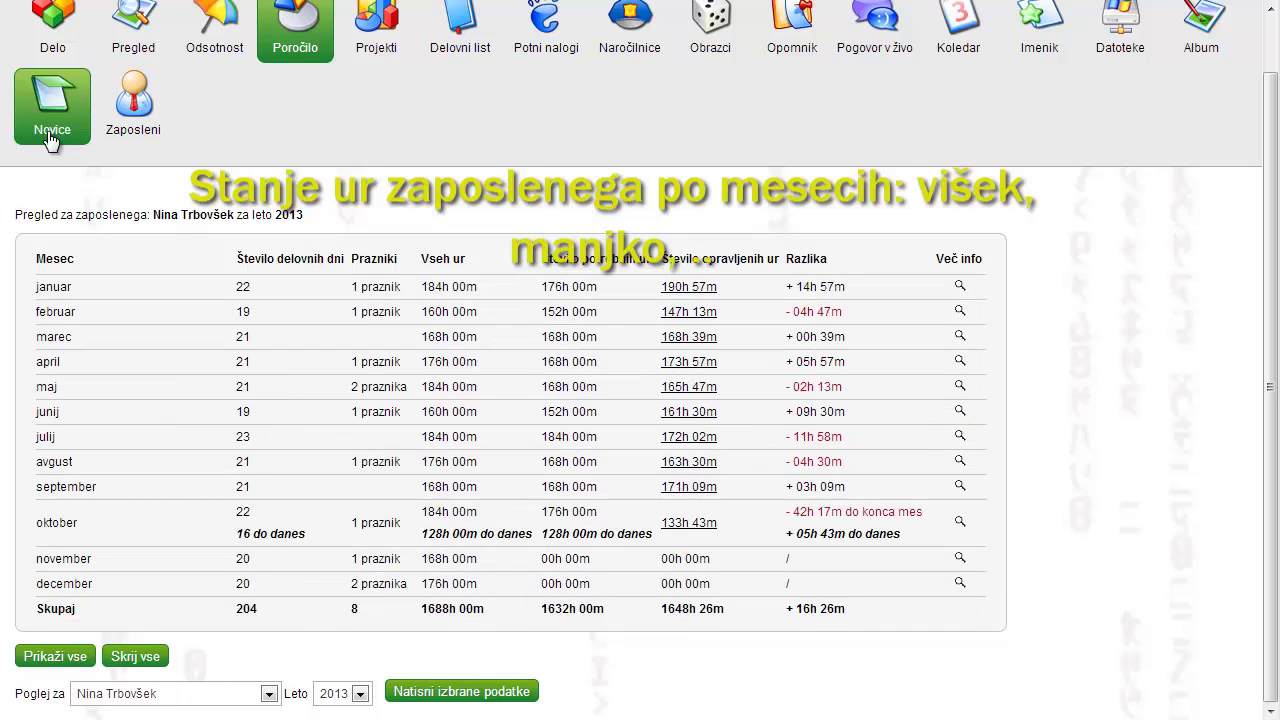
Open the Projekti section and show the task list of the active project Izmensko delo.
click(357, 33)
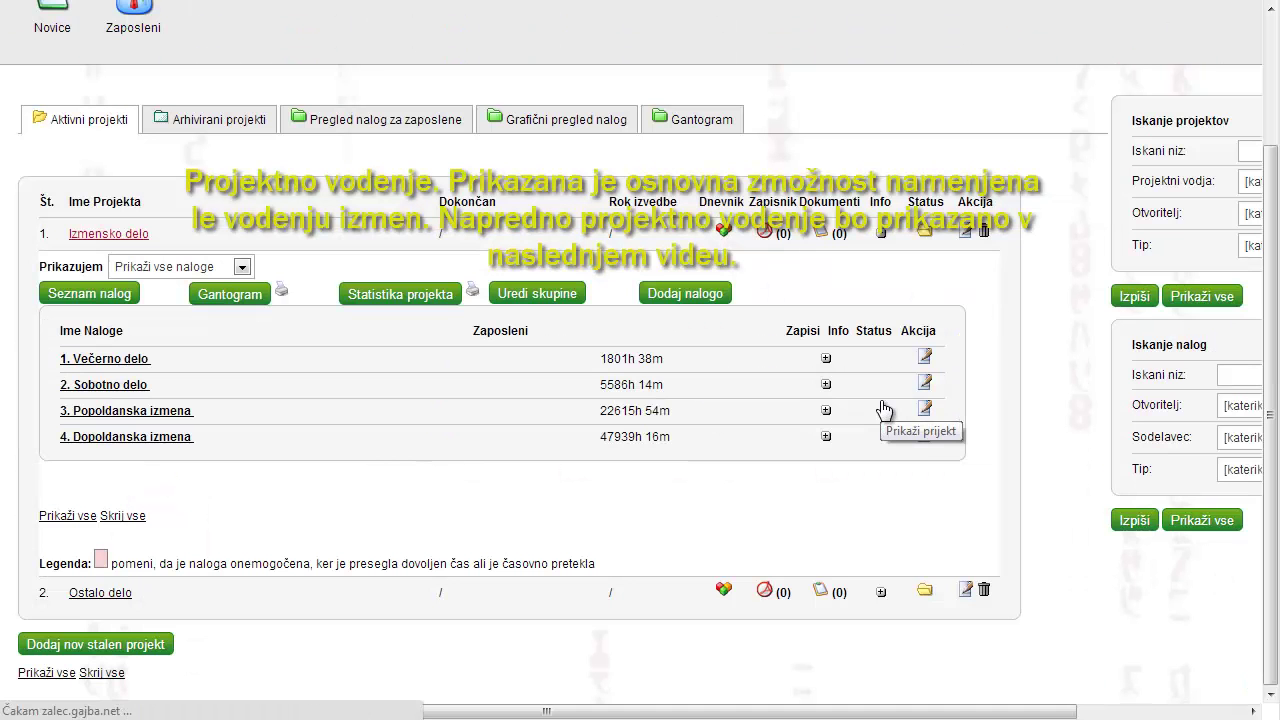
click(881, 400)
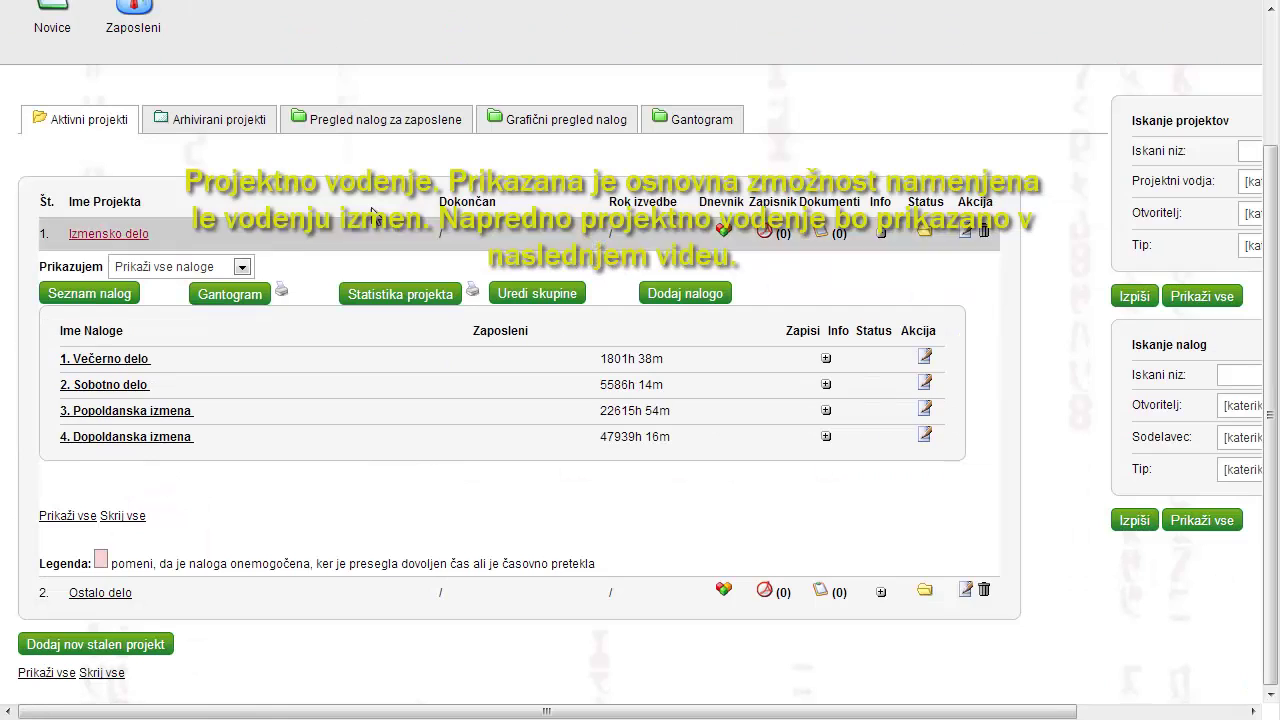
Examine the other Projekti views: archived projects, tasks per employee, graphical task overview and Gantogram, and return to the active projects.
scroll(281, 231, up, 3)
click(243, 289)
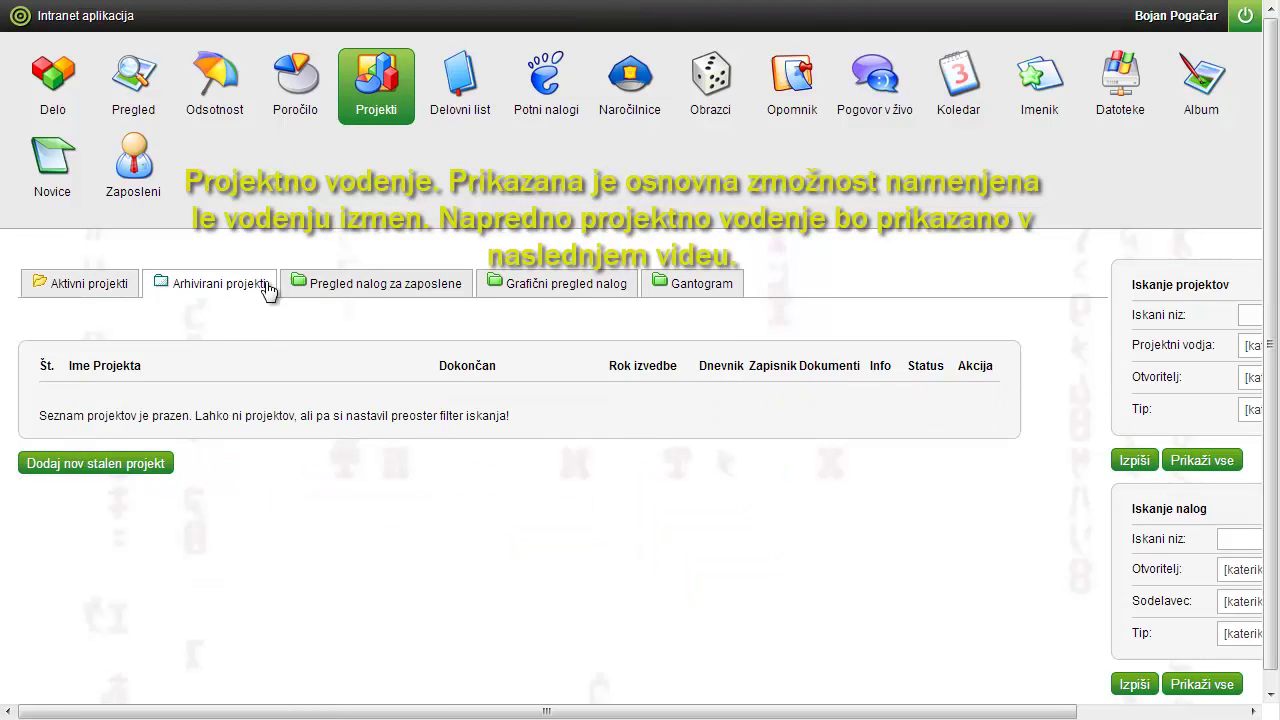
click(366, 285)
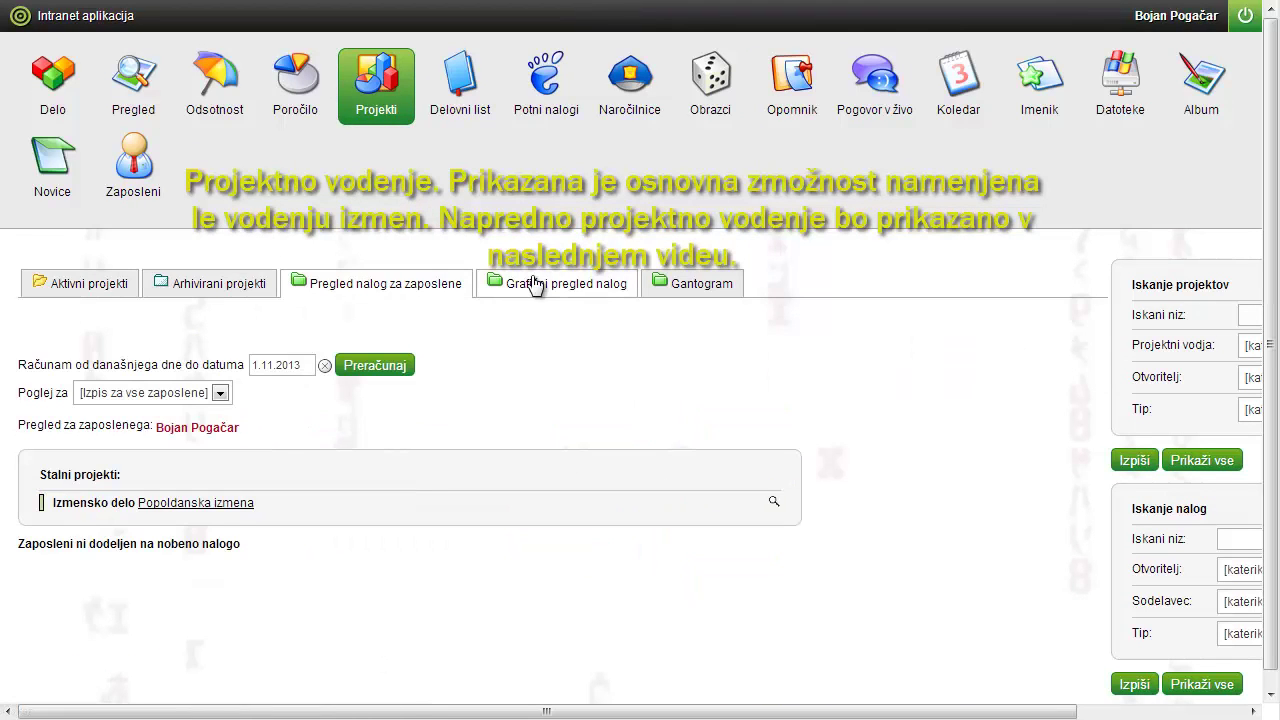
click(537, 285)
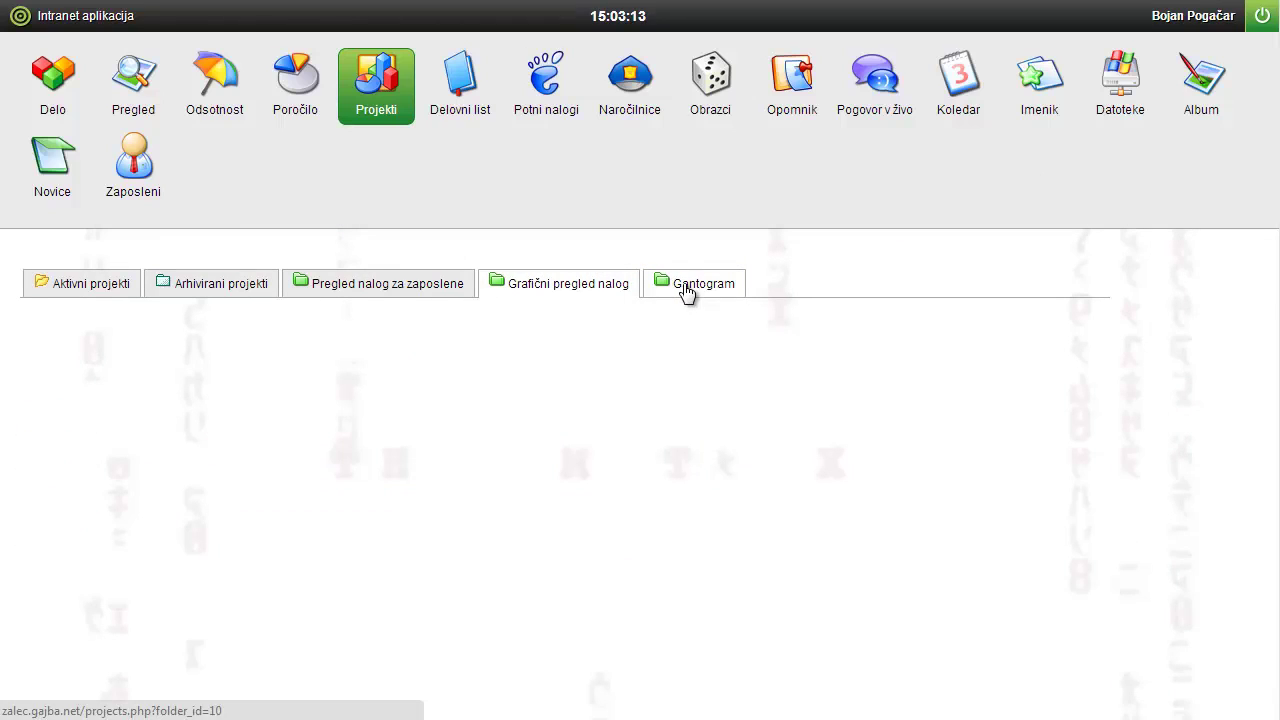
click(687, 291)
click(86, 294)
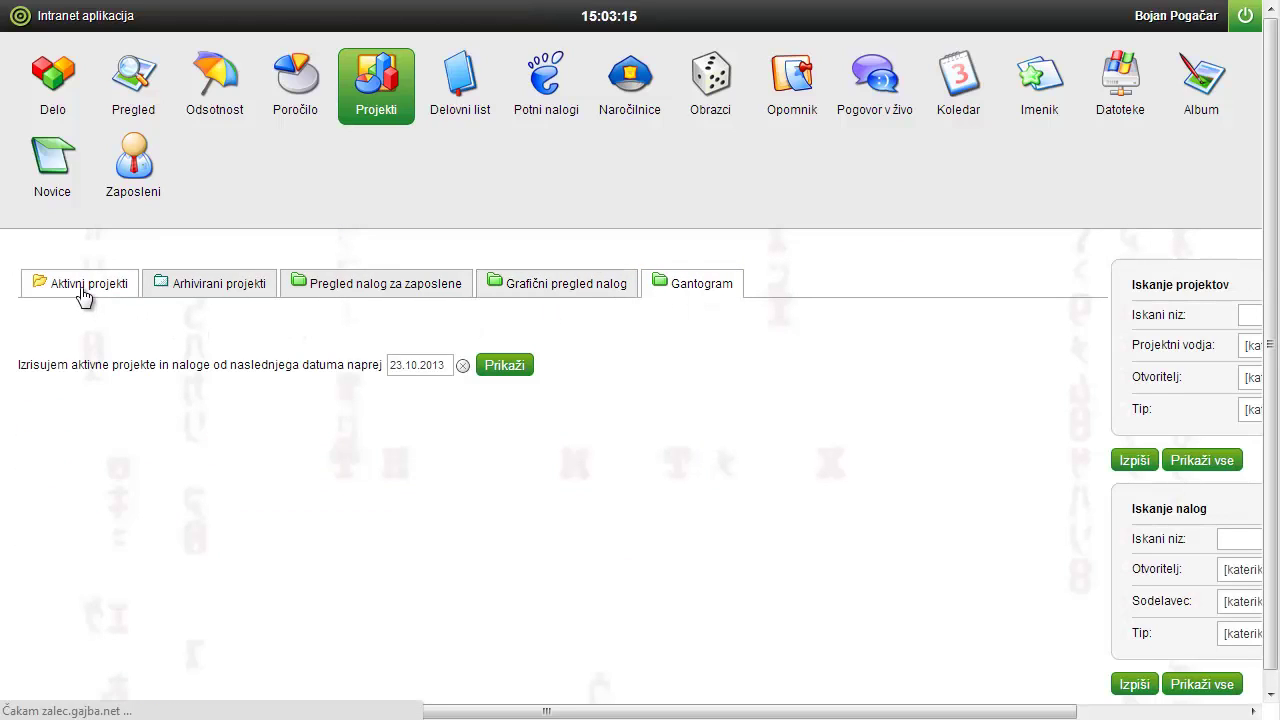
Examine the individual 2013 worksheet in Delovni list and the monthly worksheet for all employees, including the per-employee summaries.
click(472, 106)
scroll(466, 170, down, 2)
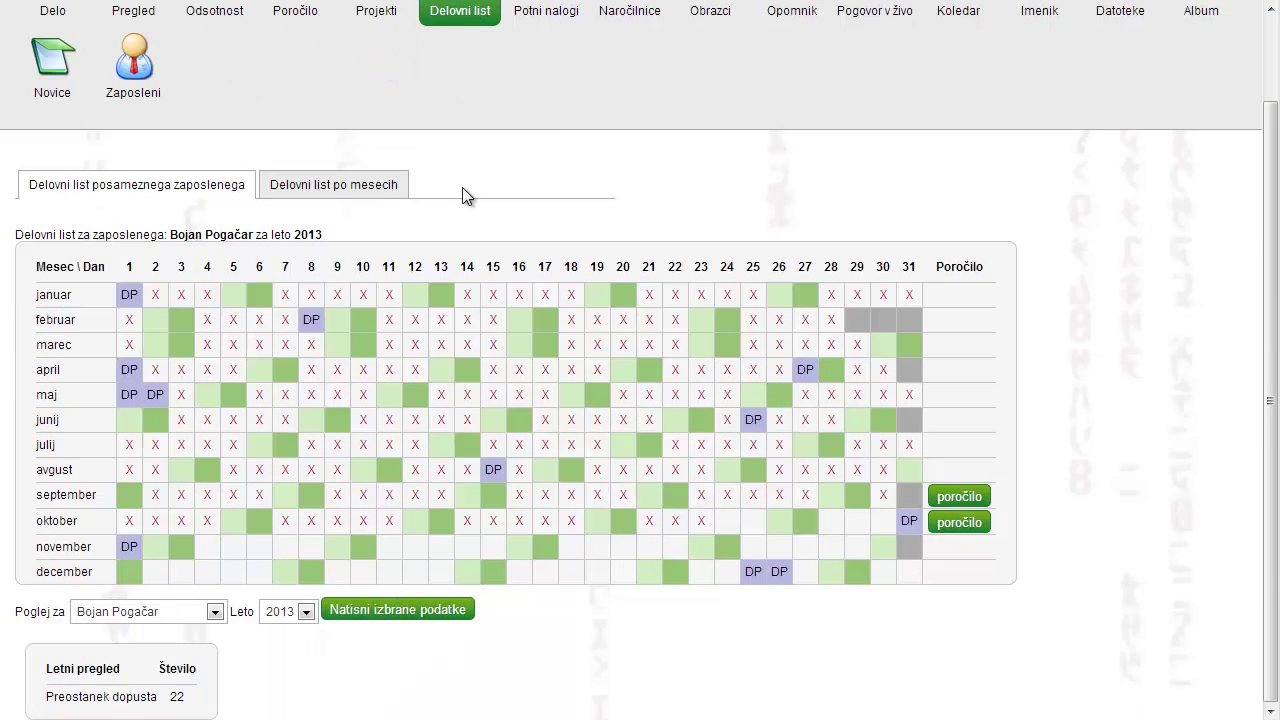
click(368, 192)
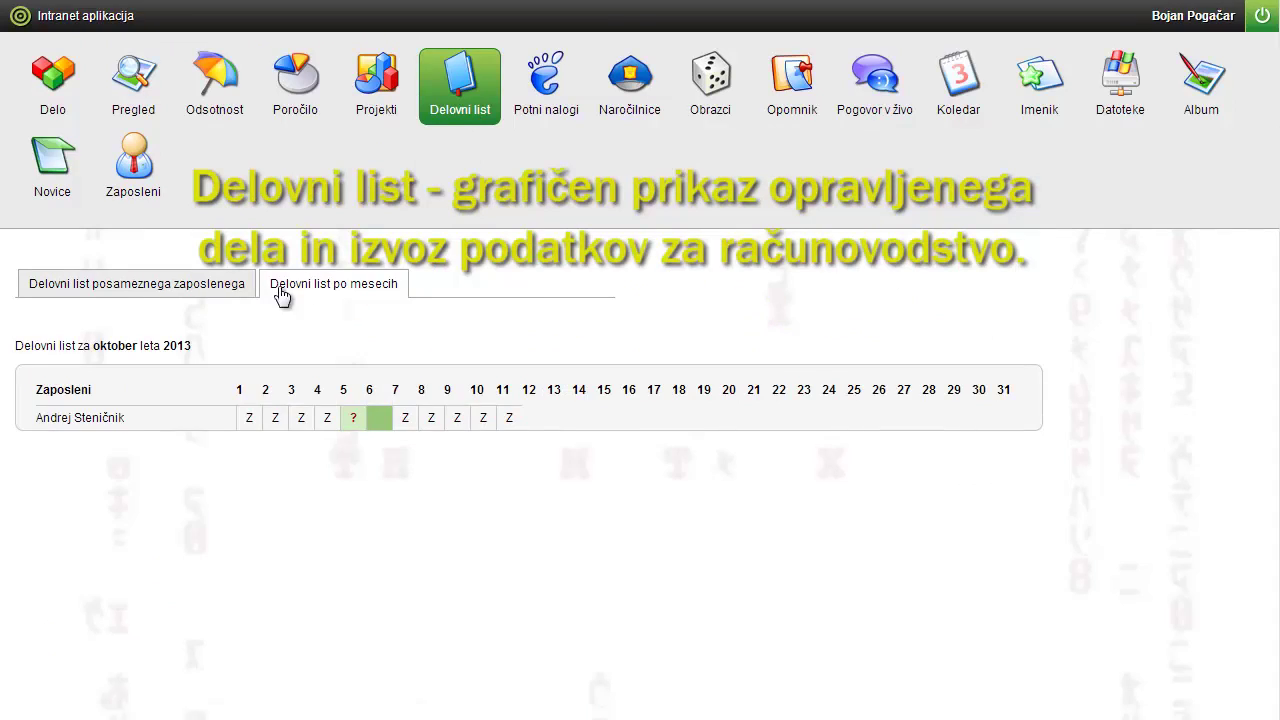
scroll(230, 318, down, 5)
scroll(228, 325, down, 3)
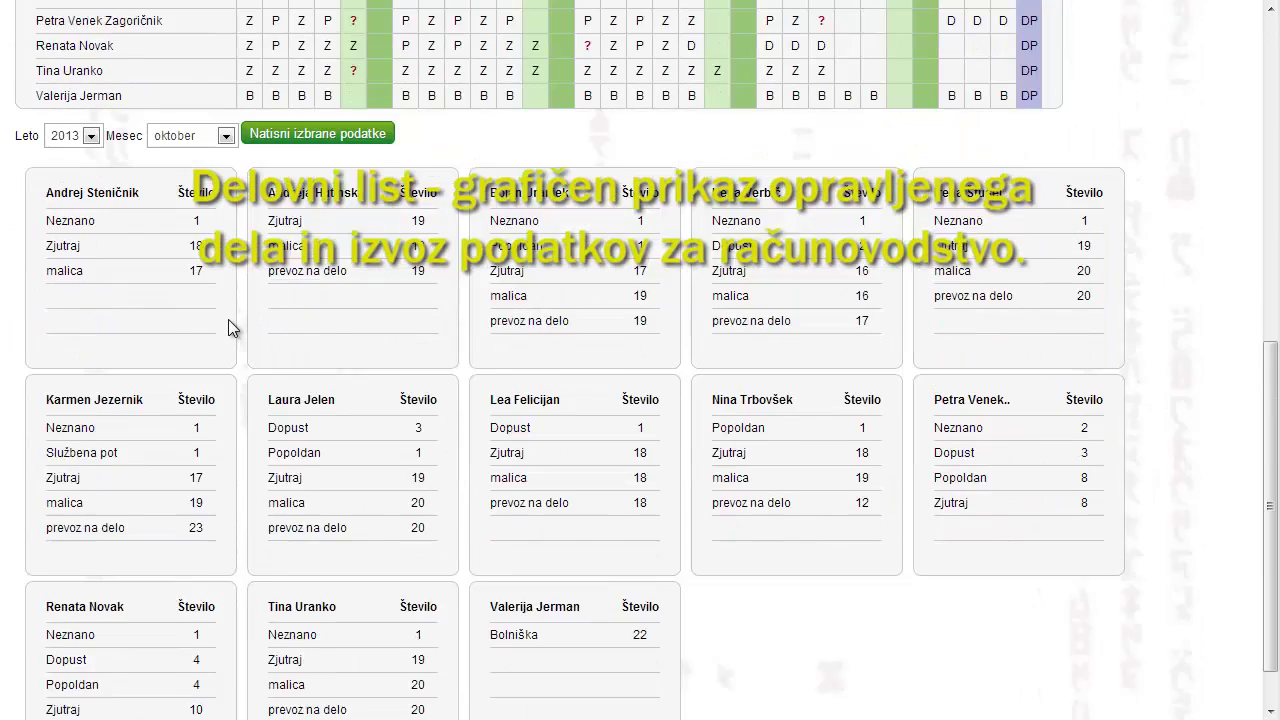
Examine individual employees' daily work entries in the October 2013 monthly worksheet and exclude one profile from the displayed employees.
scroll(880, 480, up, 3)
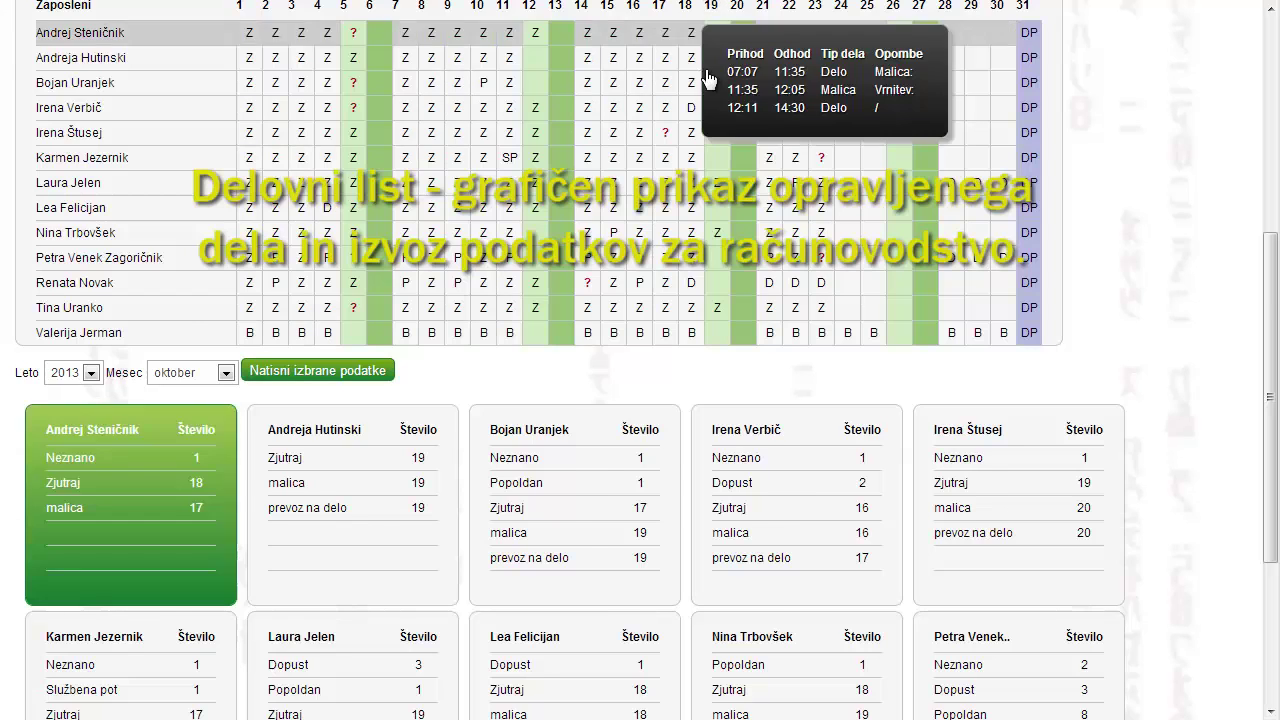
scroll(706, 69, up, 5)
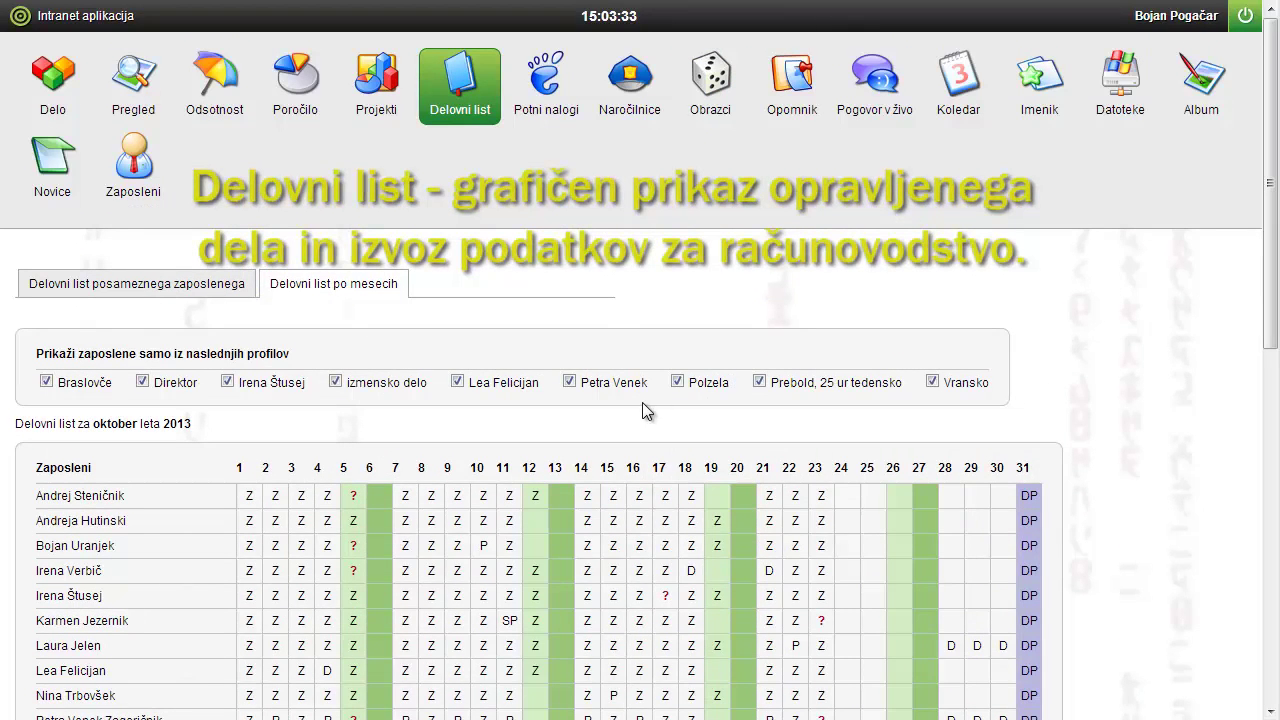
mouse_move(616, 518)
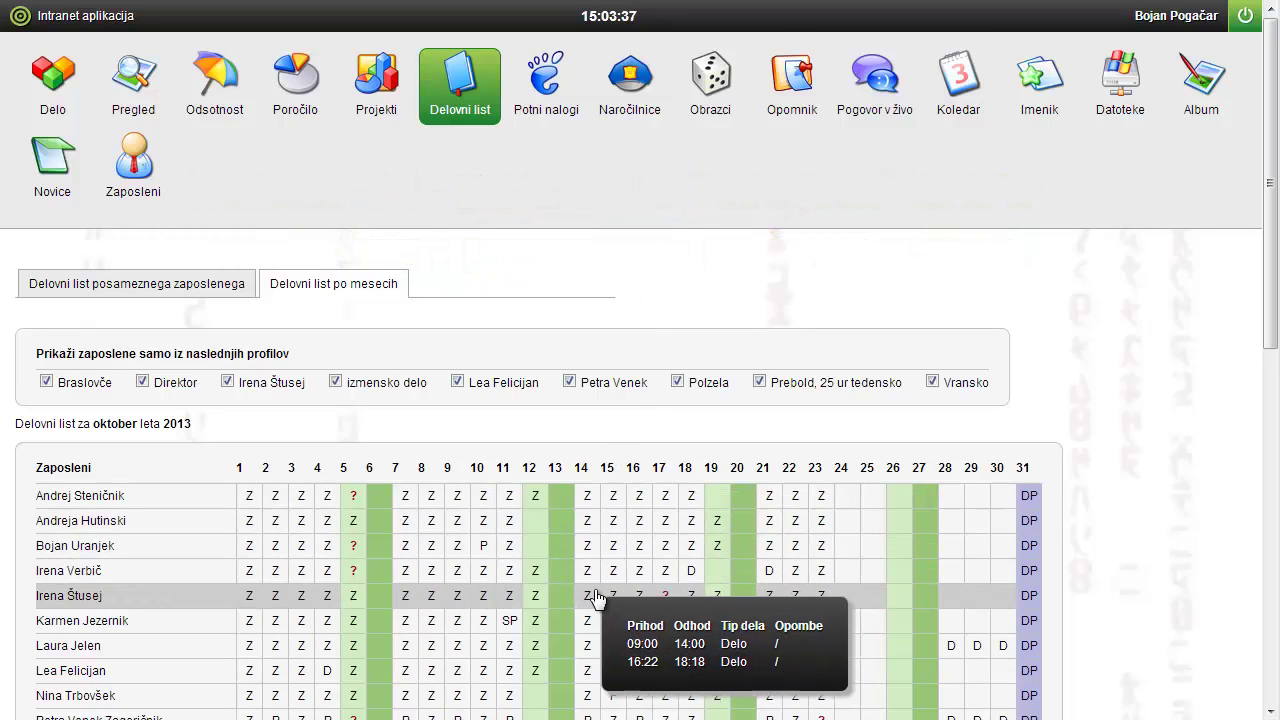
mouse_move(590, 600)
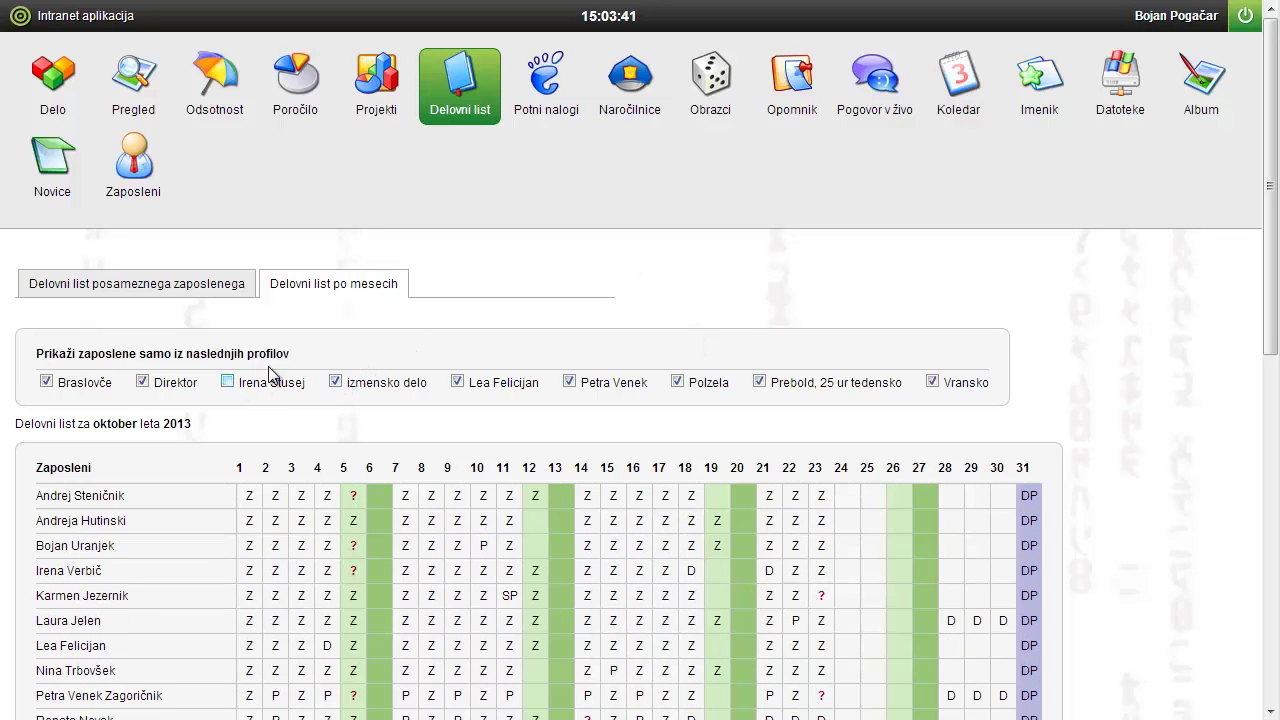
Open Potni nalogi and review the payout form and travel costs of the 18 October 2013 trip to Laško.
click(558, 97)
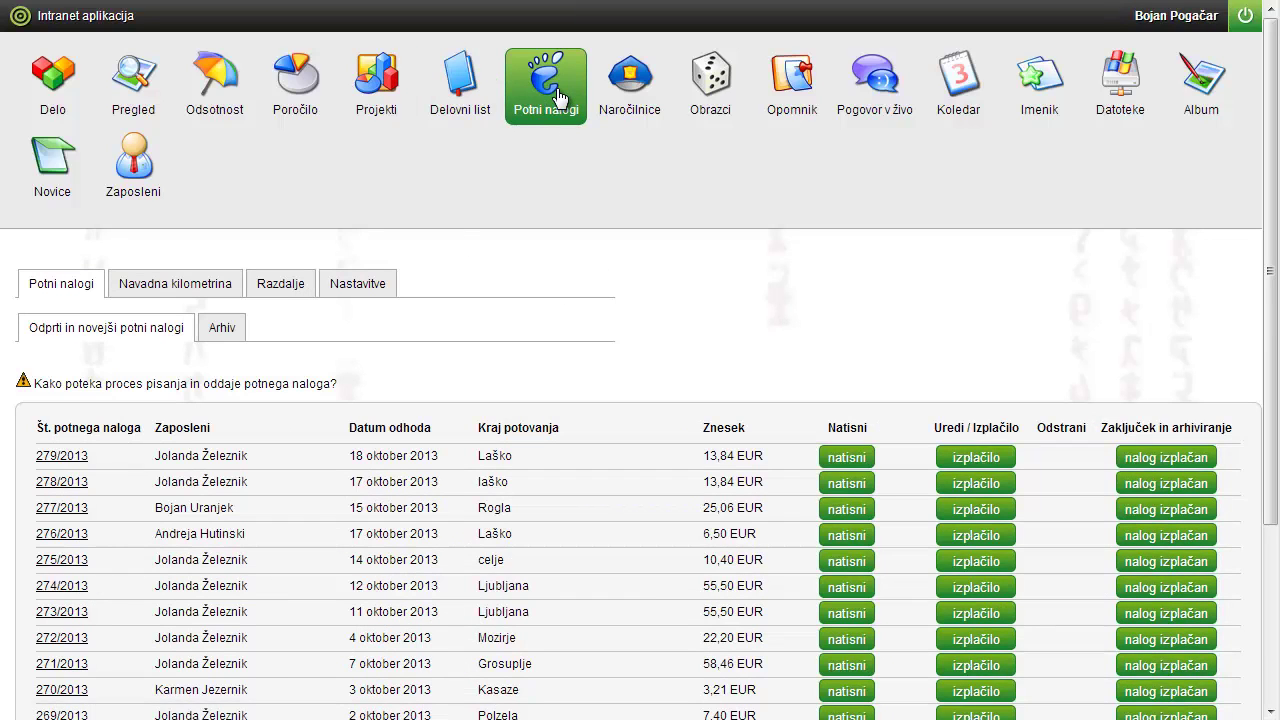
scroll(573, 149, down, 5)
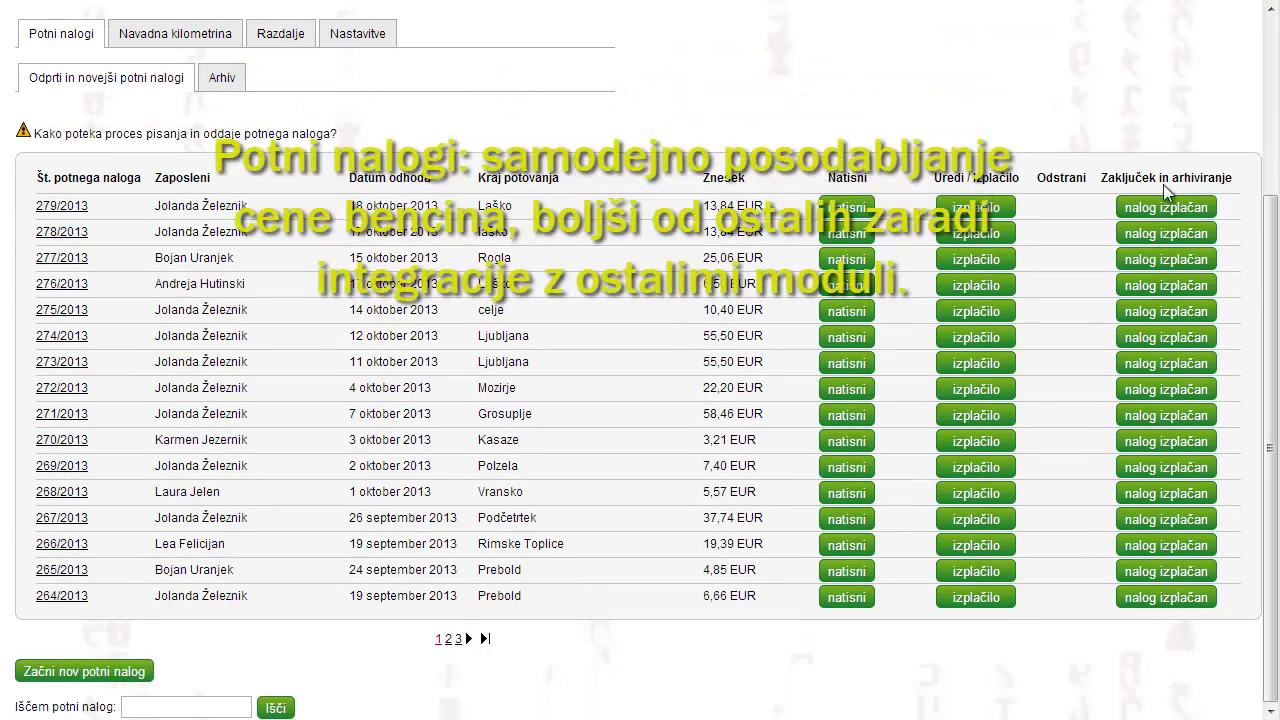
click(976, 210)
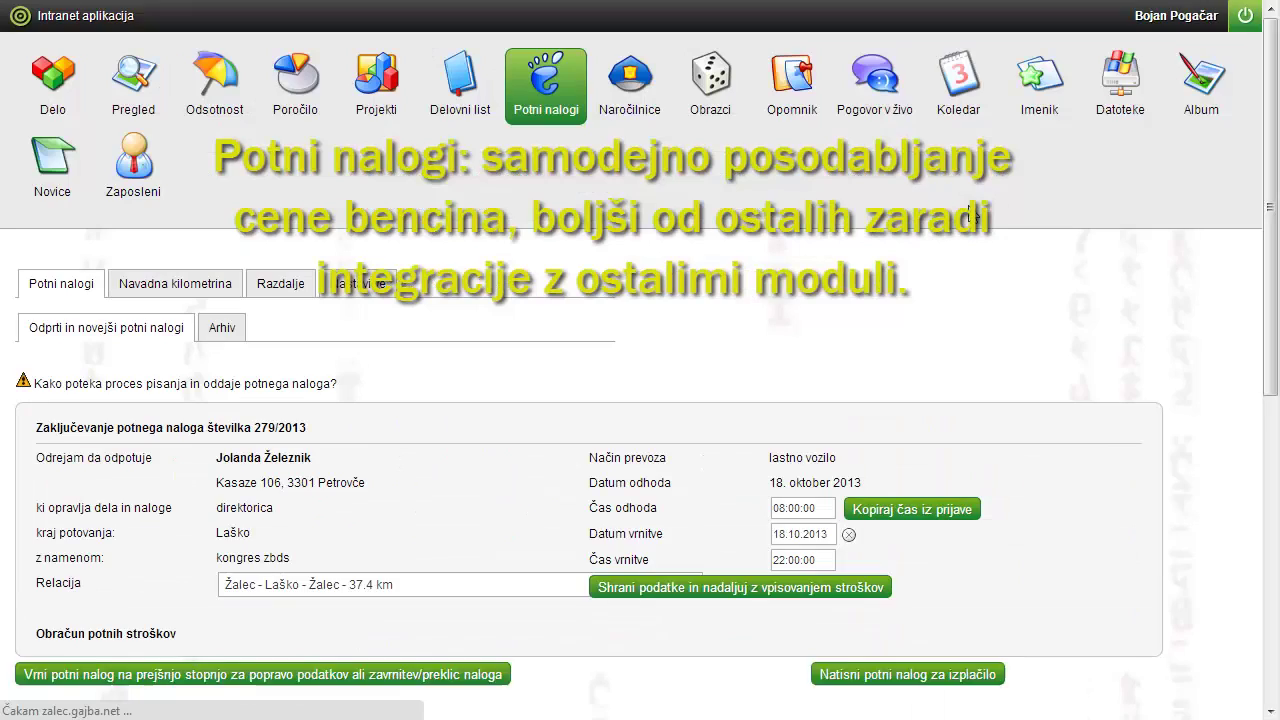
scroll(903, 244, down, 5)
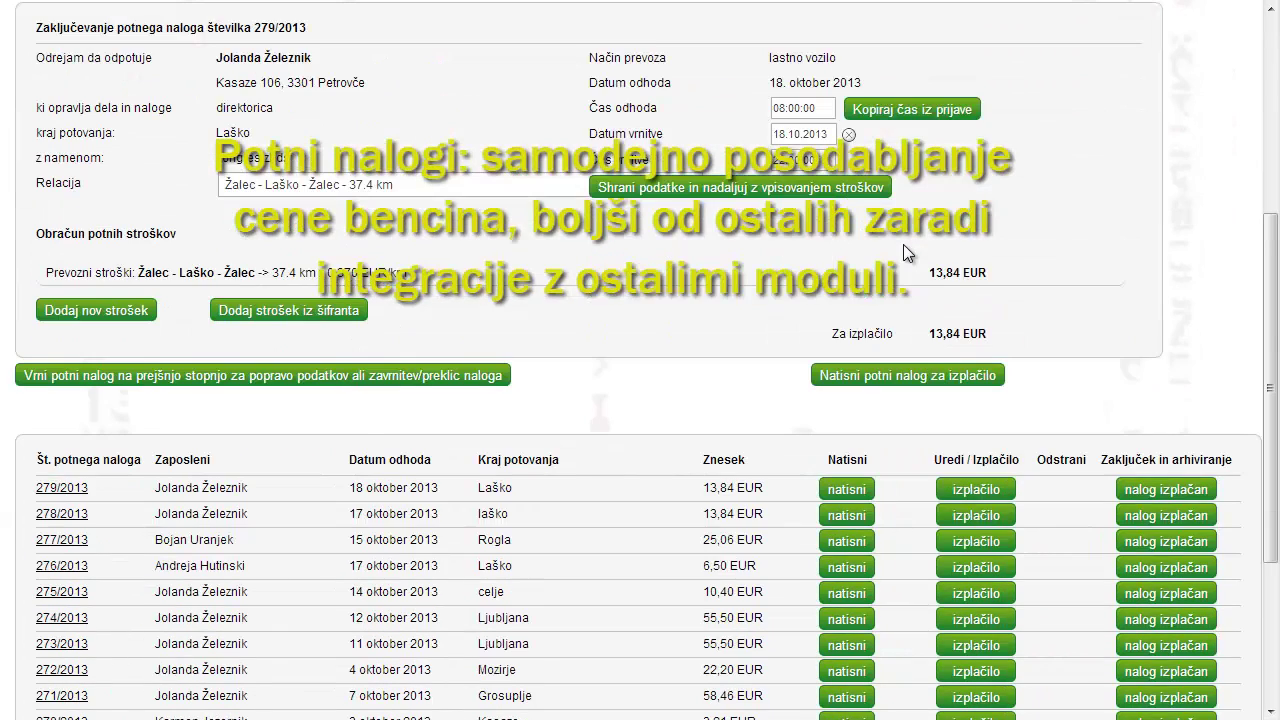
scroll(903, 244, up, 3)
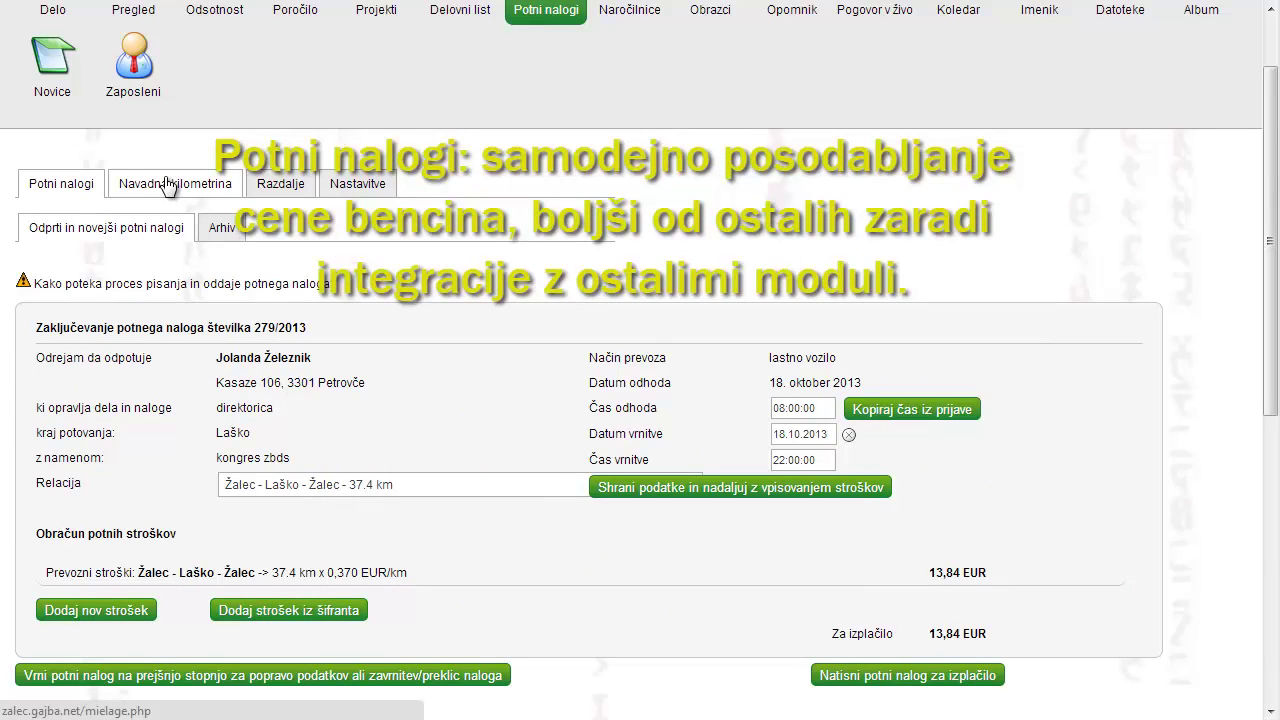
Examine the Razdalje route distances and the Nastavitve module settings for travel orders, and return to the travel order list.
click(272, 190)
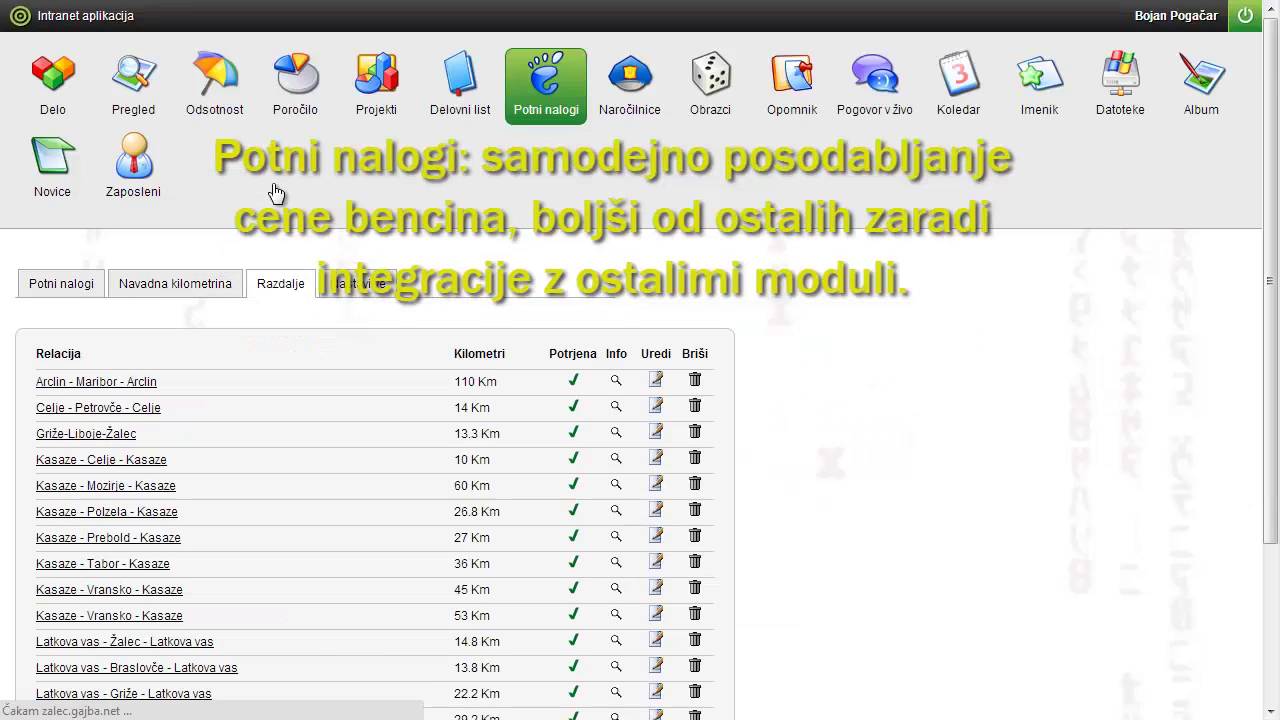
click(381, 285)
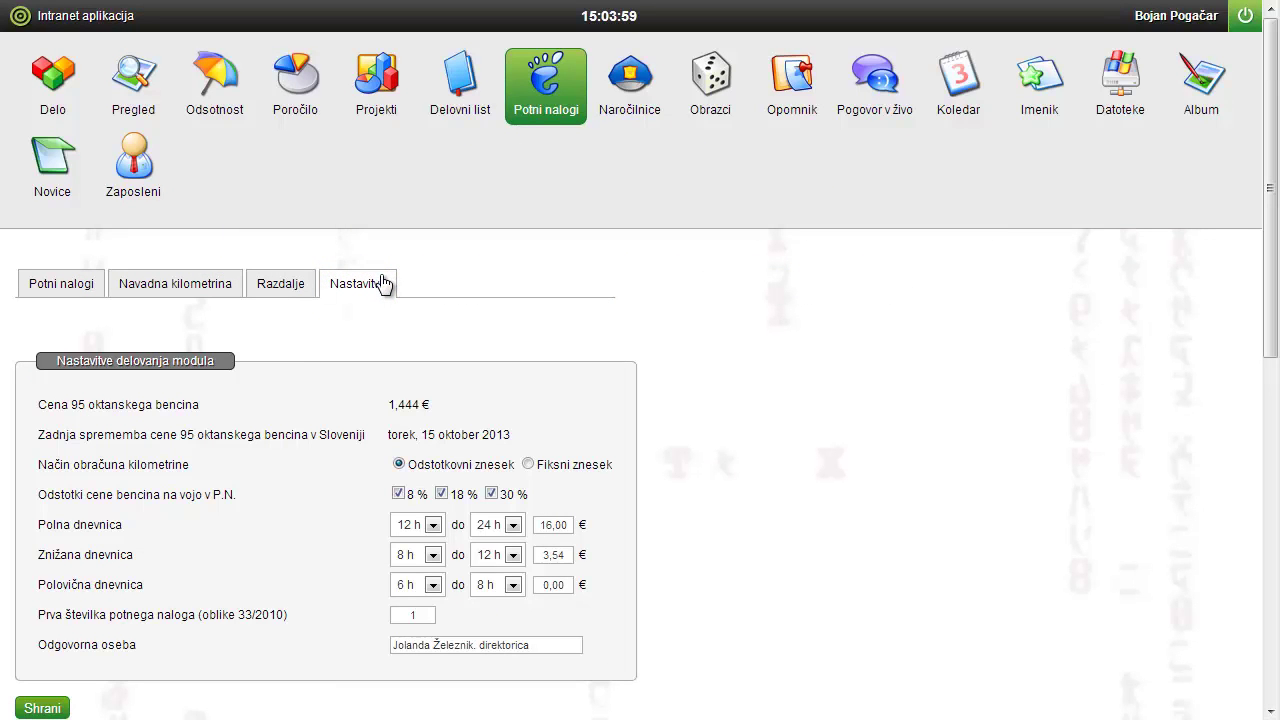
click(70, 289)
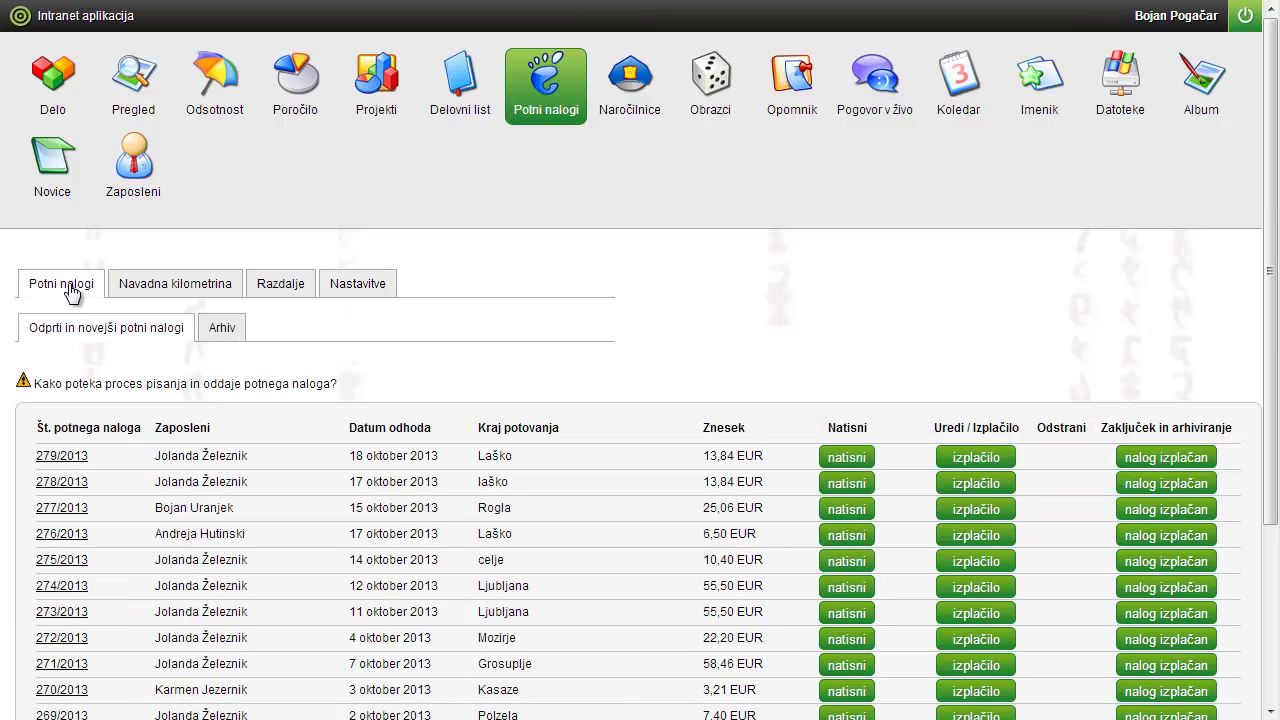
Open the Naročilnice archive and review the entry data and items of the purchase order dated 4 September 2013.
click(648, 104)
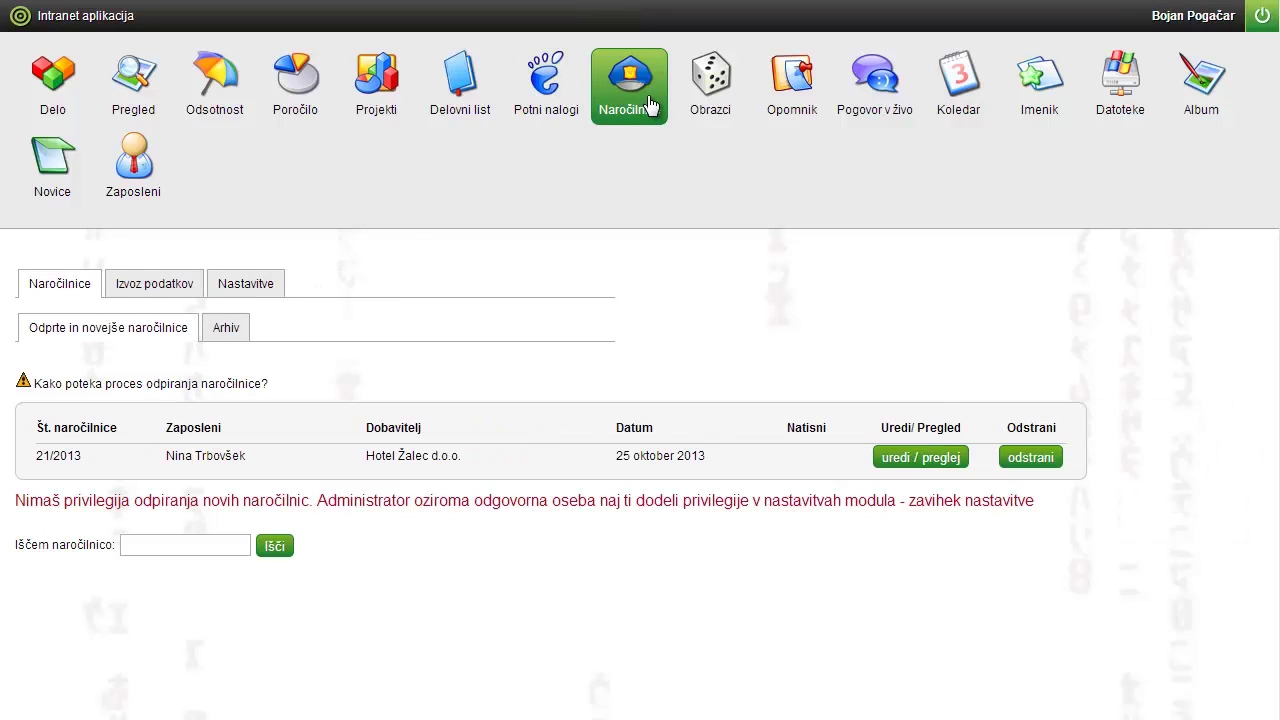
click(228, 330)
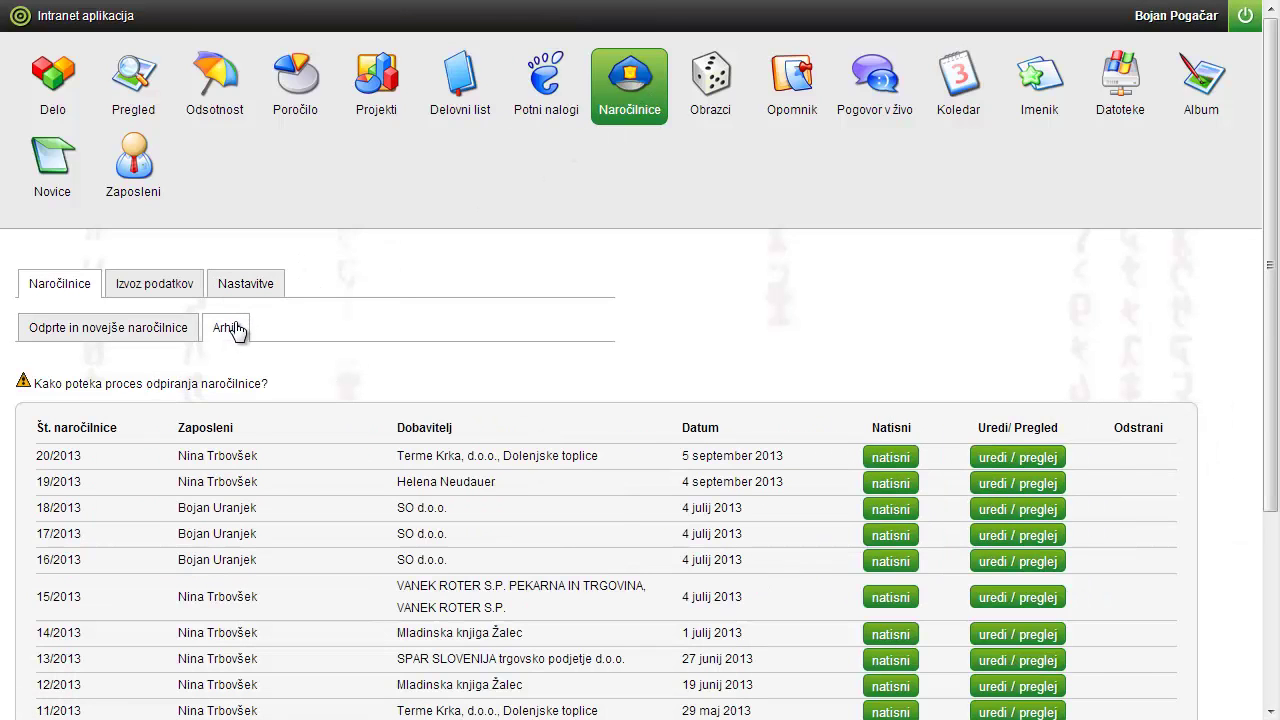
scroll(331, 337, down, 3)
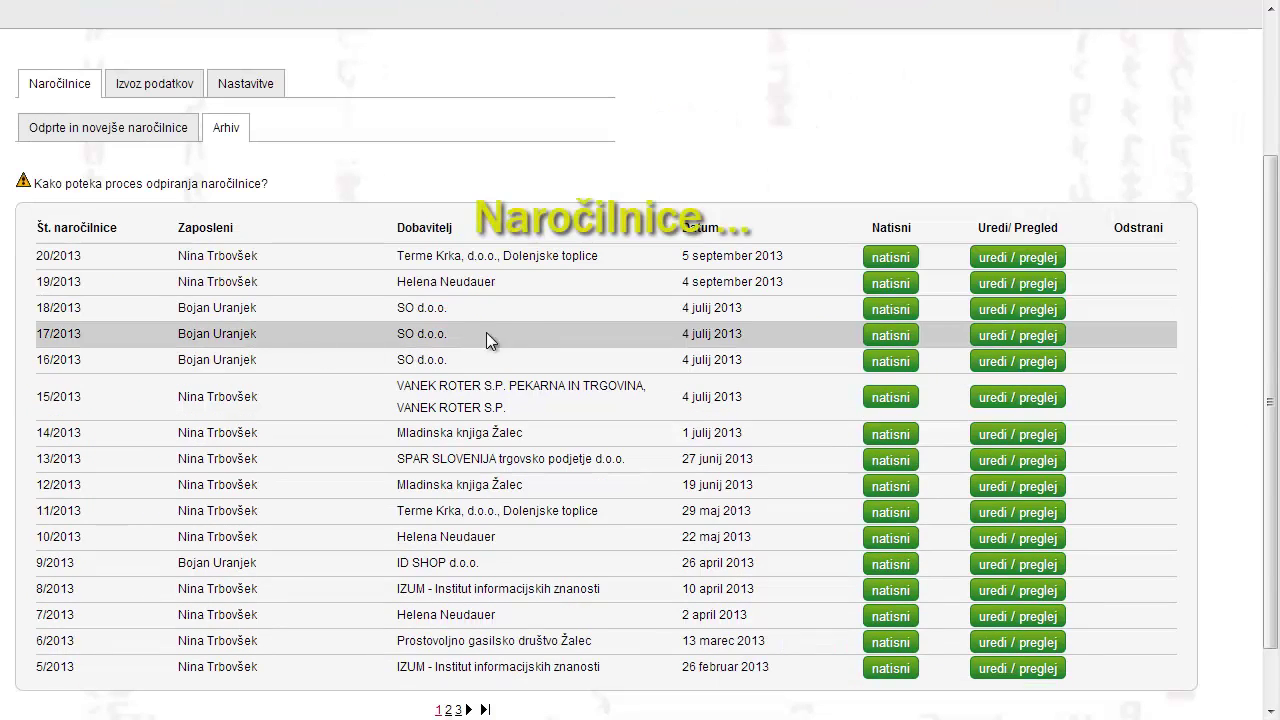
click(1017, 284)
scroll(843, 310, down, 4)
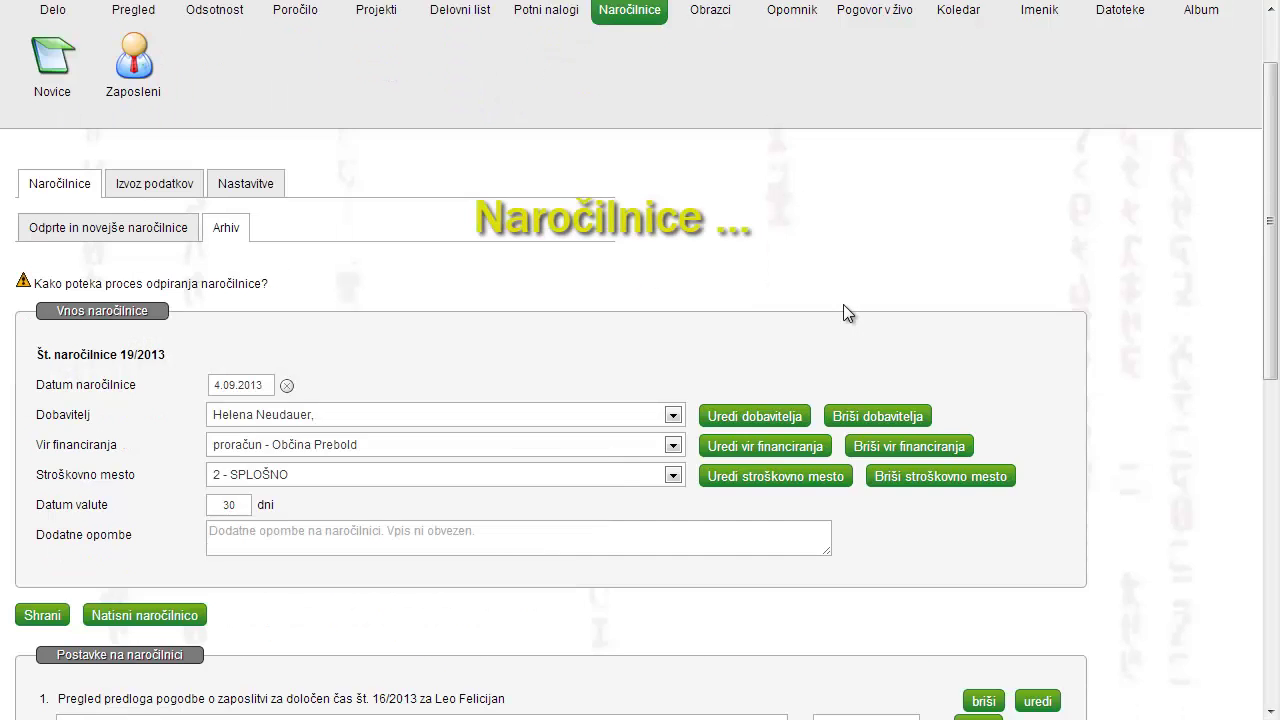
scroll(843, 313, down, 1)
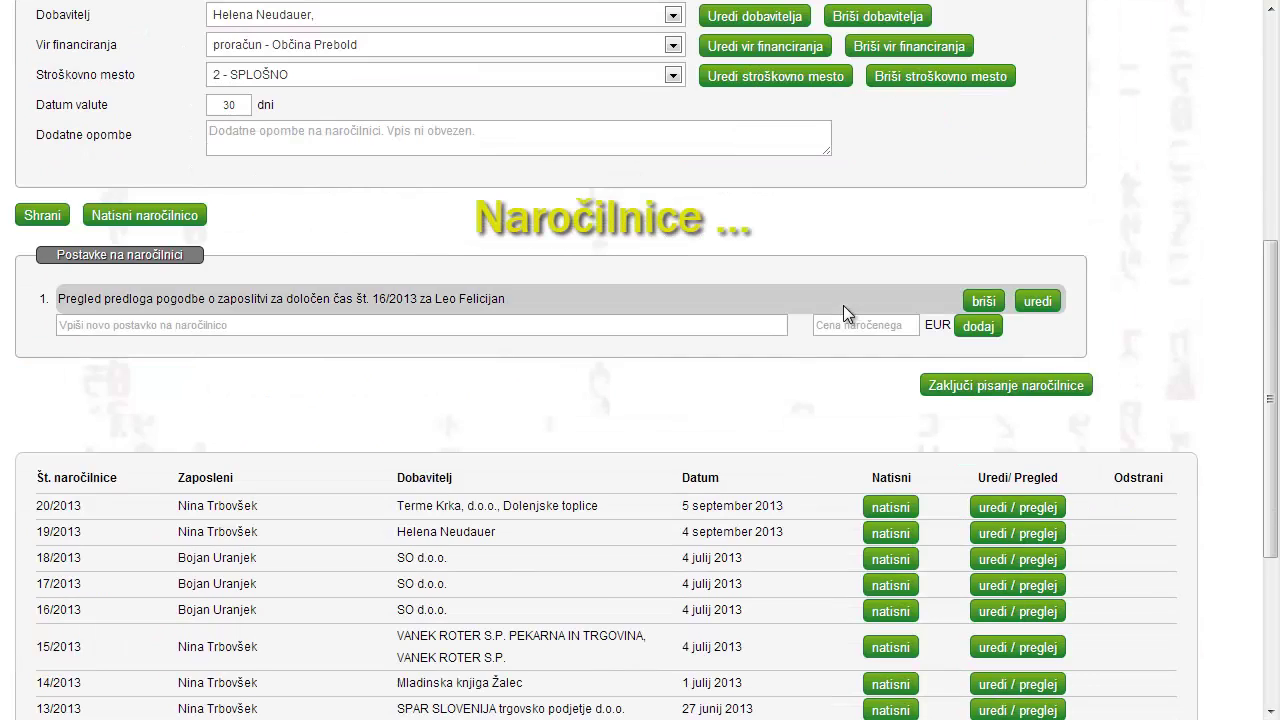
scroll(843, 313, up, 2)
scroll(363, 429, up, 3)
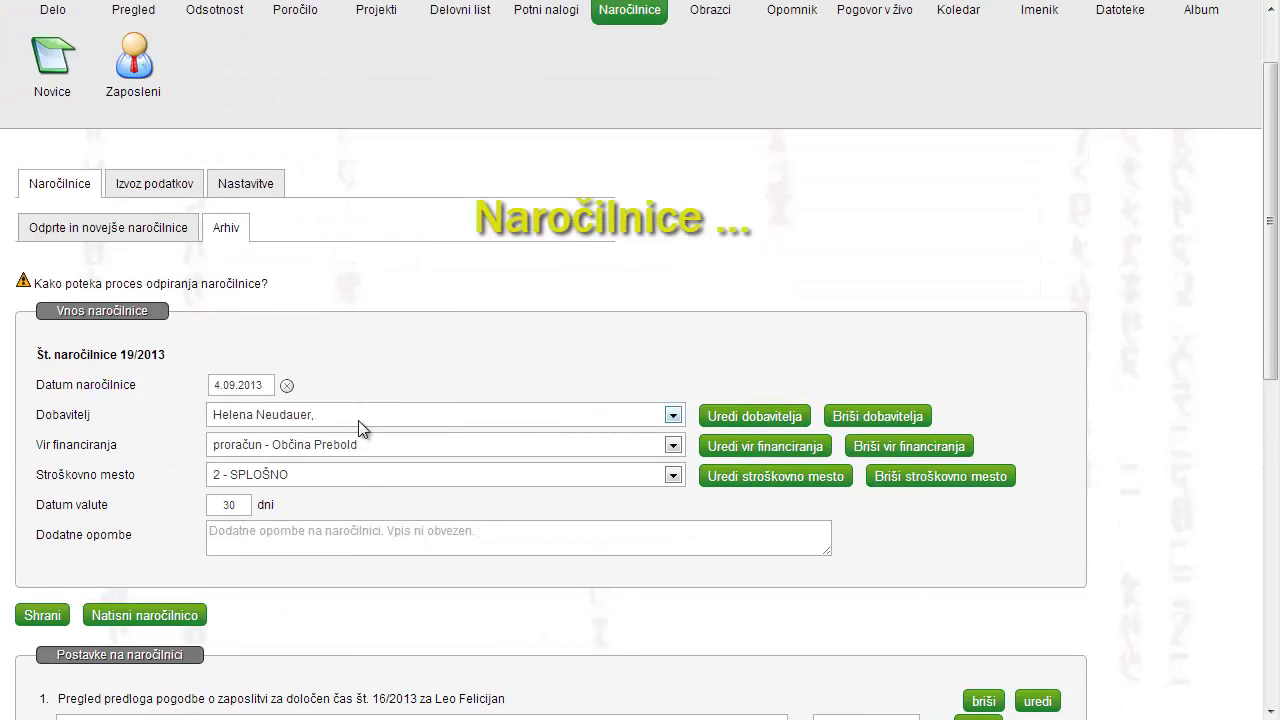
Examine the Excel export options and the Nastavitve settings of the Naročilnice module.
click(158, 291)
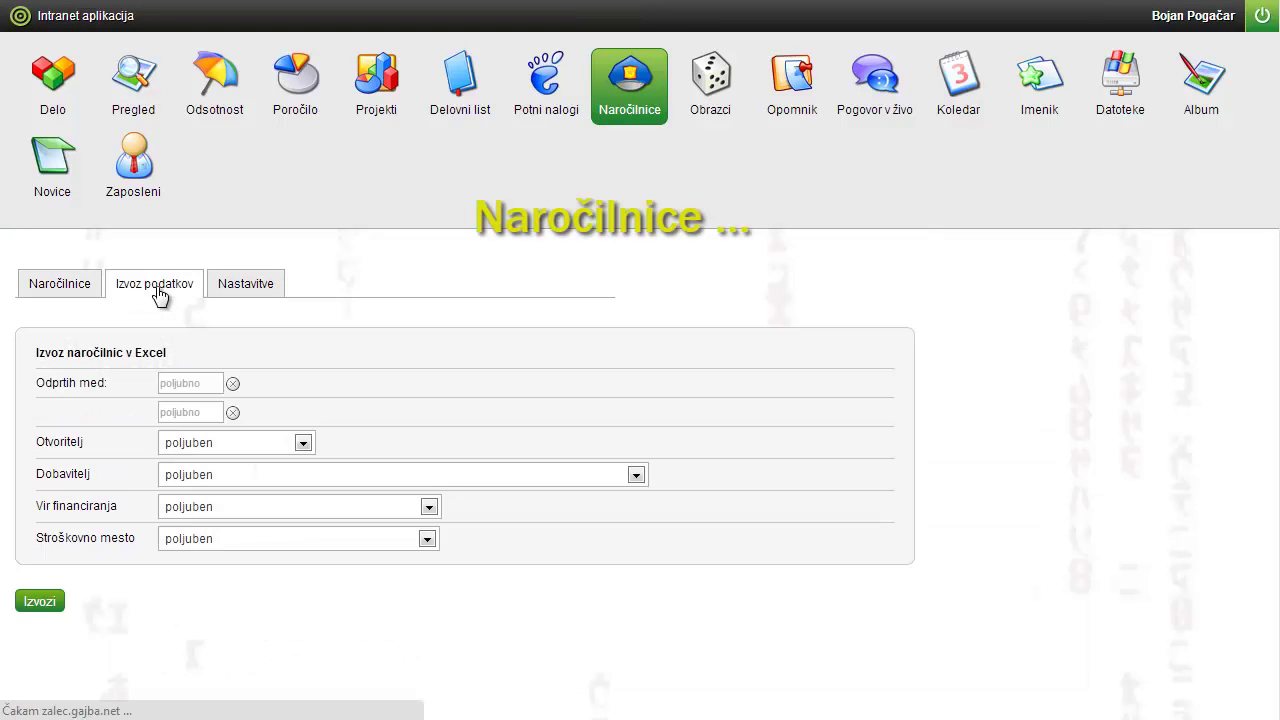
click(245, 288)
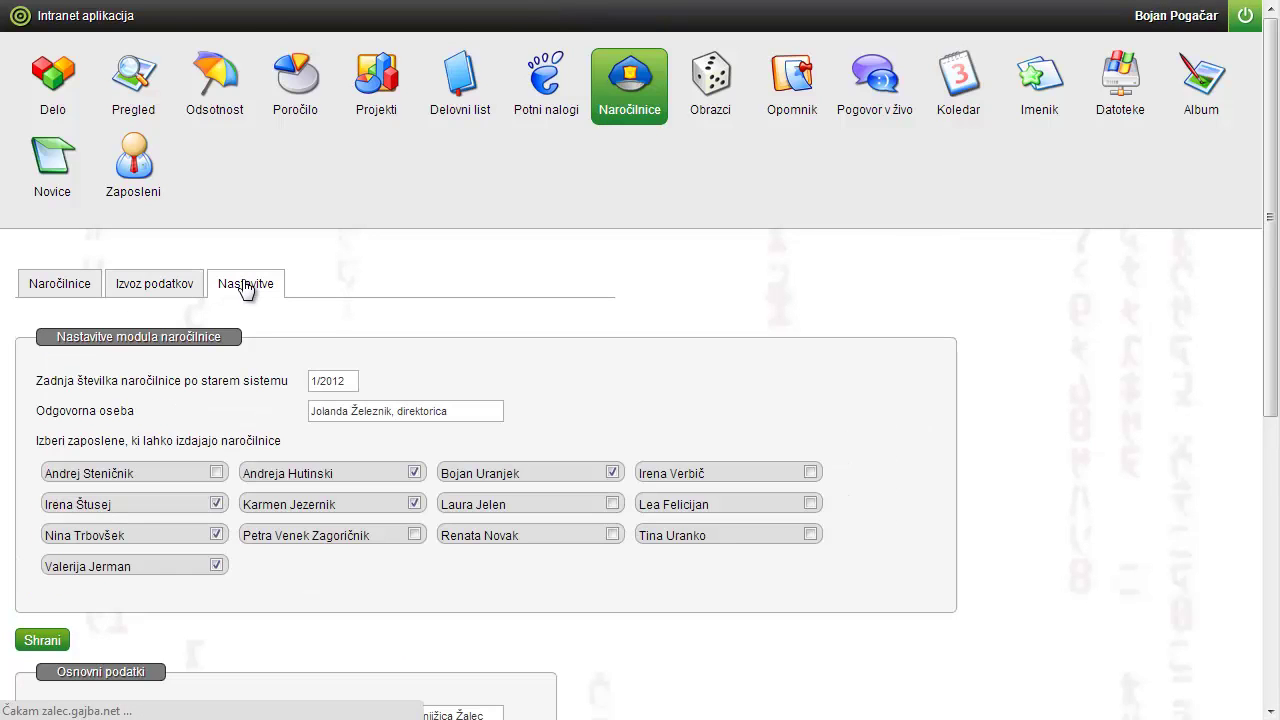
scroll(244, 296, down, 4)
scroll(244, 296, up, 4)
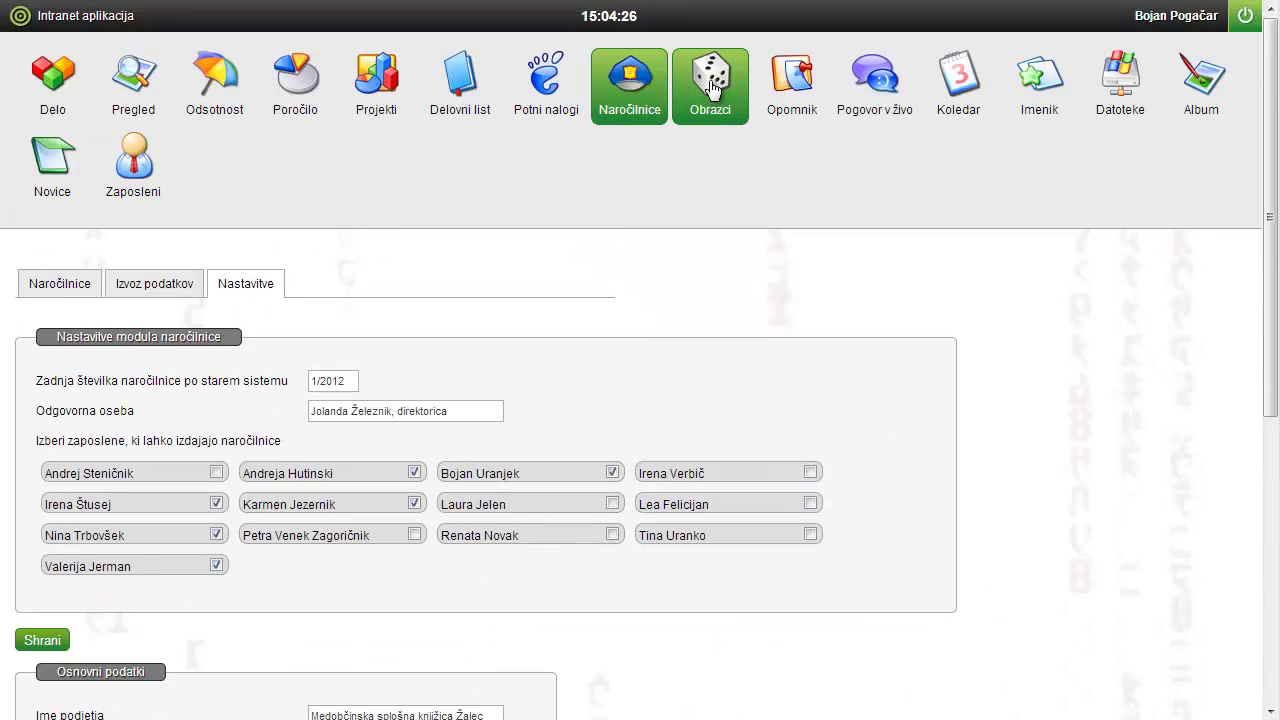
Open the Obrazci module and expand its usage instructions.
click(712, 88)
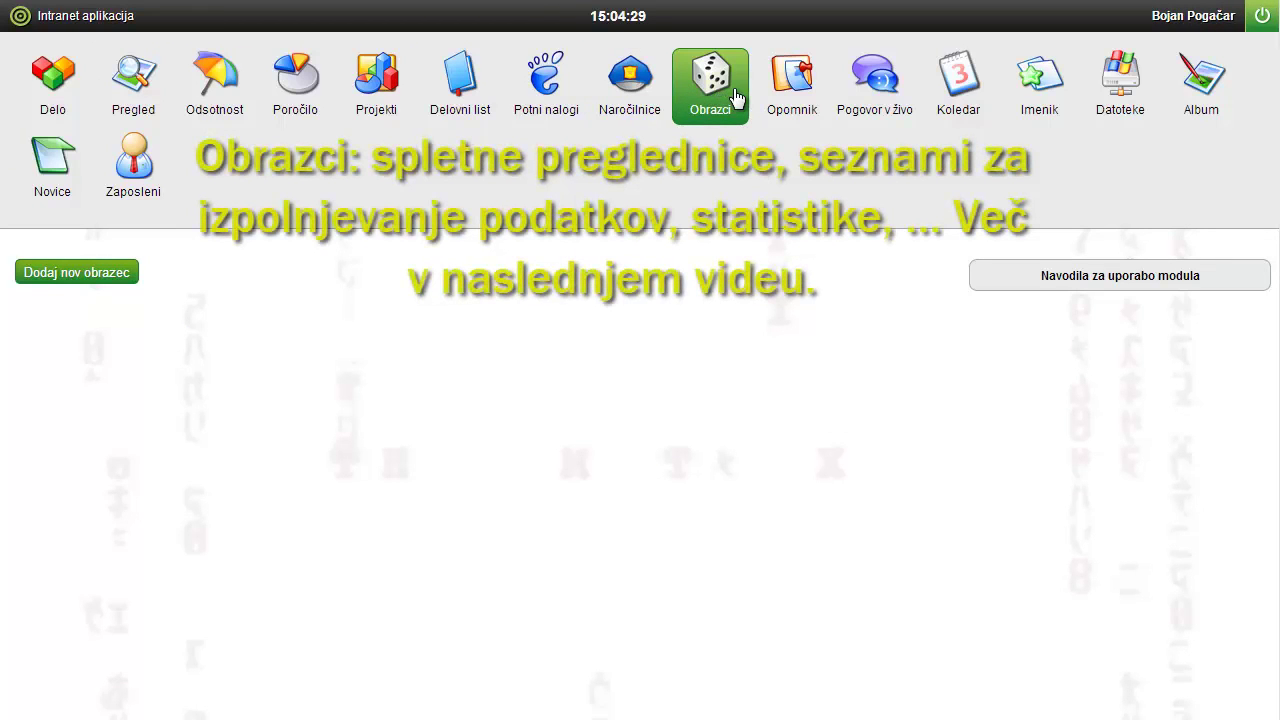
click(1100, 270)
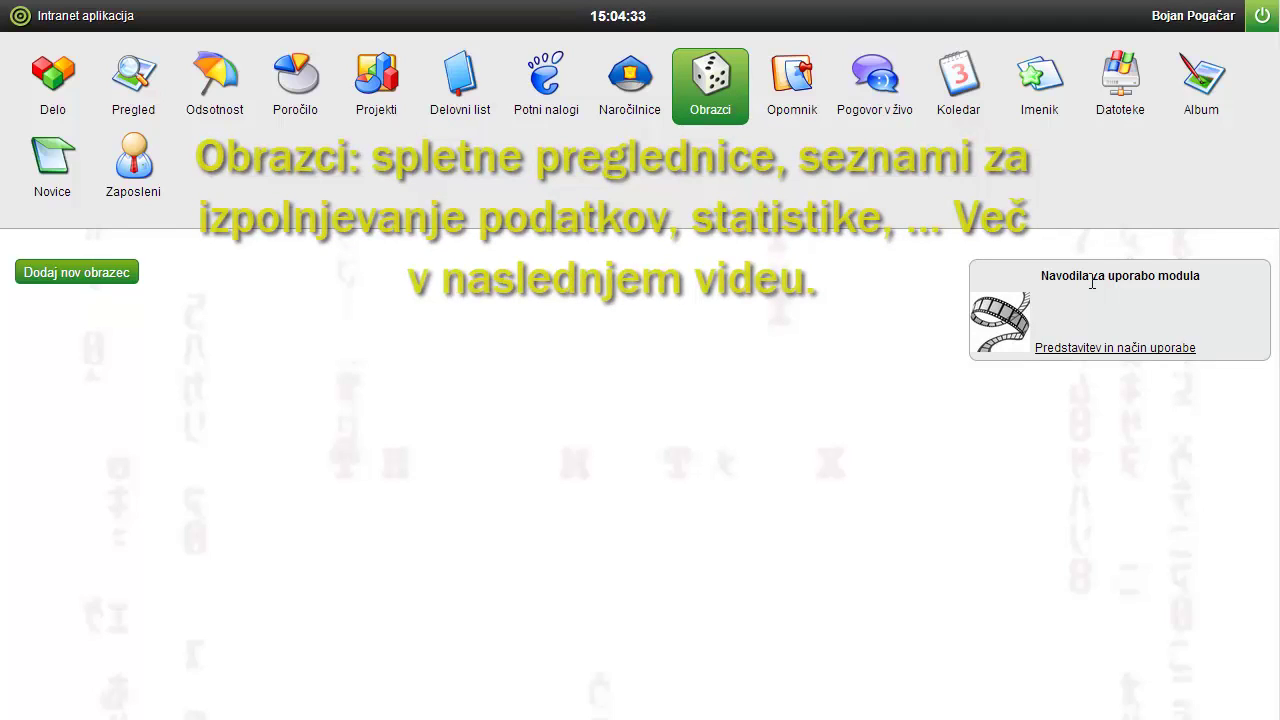
Examine the received reminders and reminder entry form in Opomnik, and show and hide the live chat Pogovor v živo.
click(790, 88)
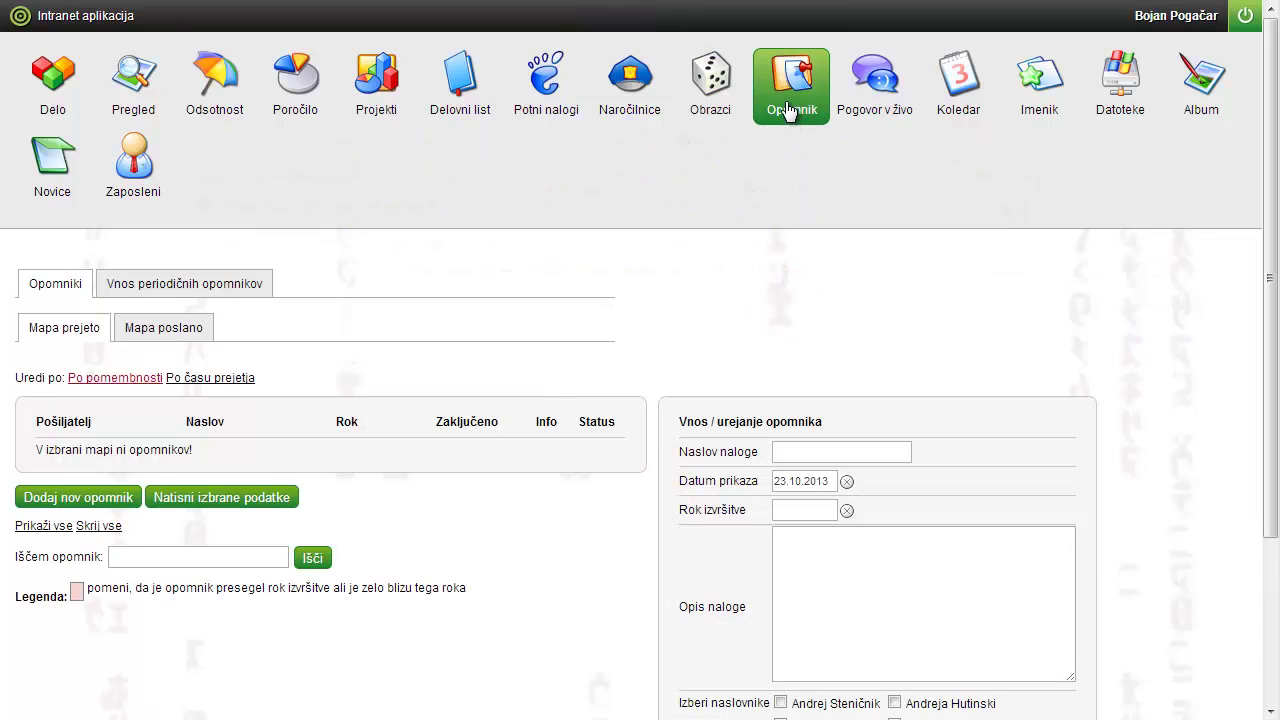
scroll(470, 300, down, 3)
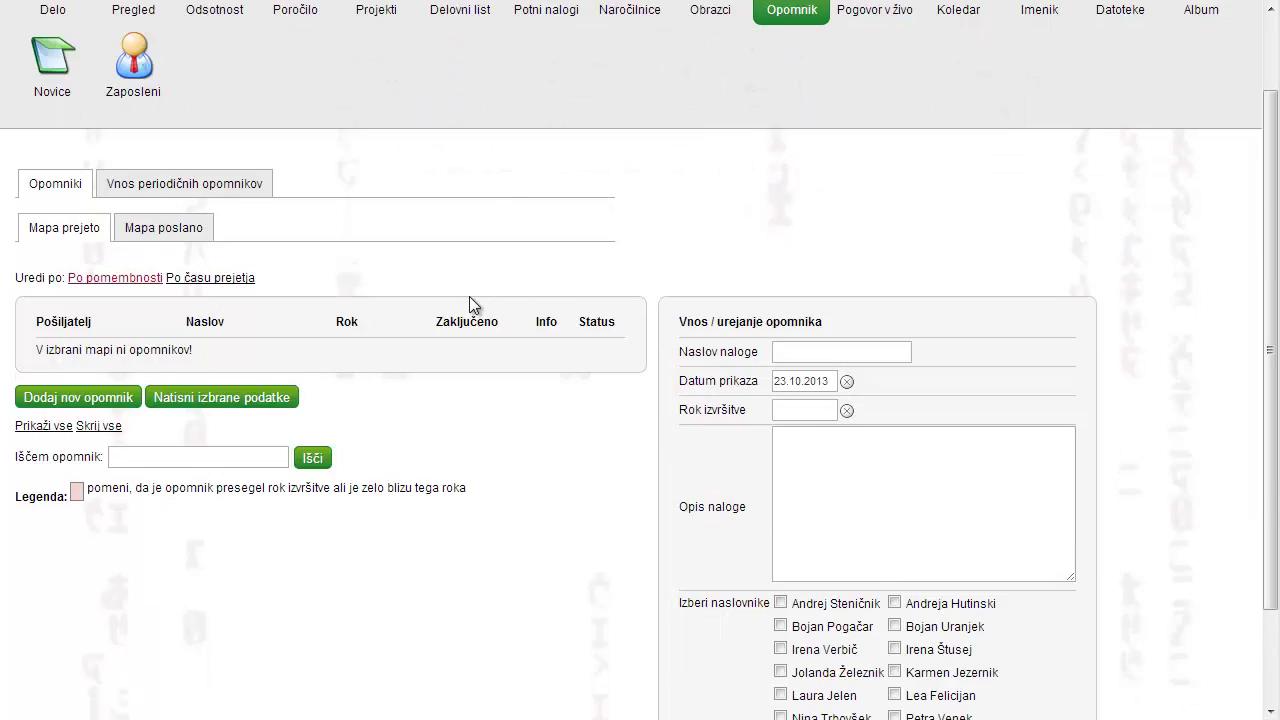
scroll(469, 296, up, 3)
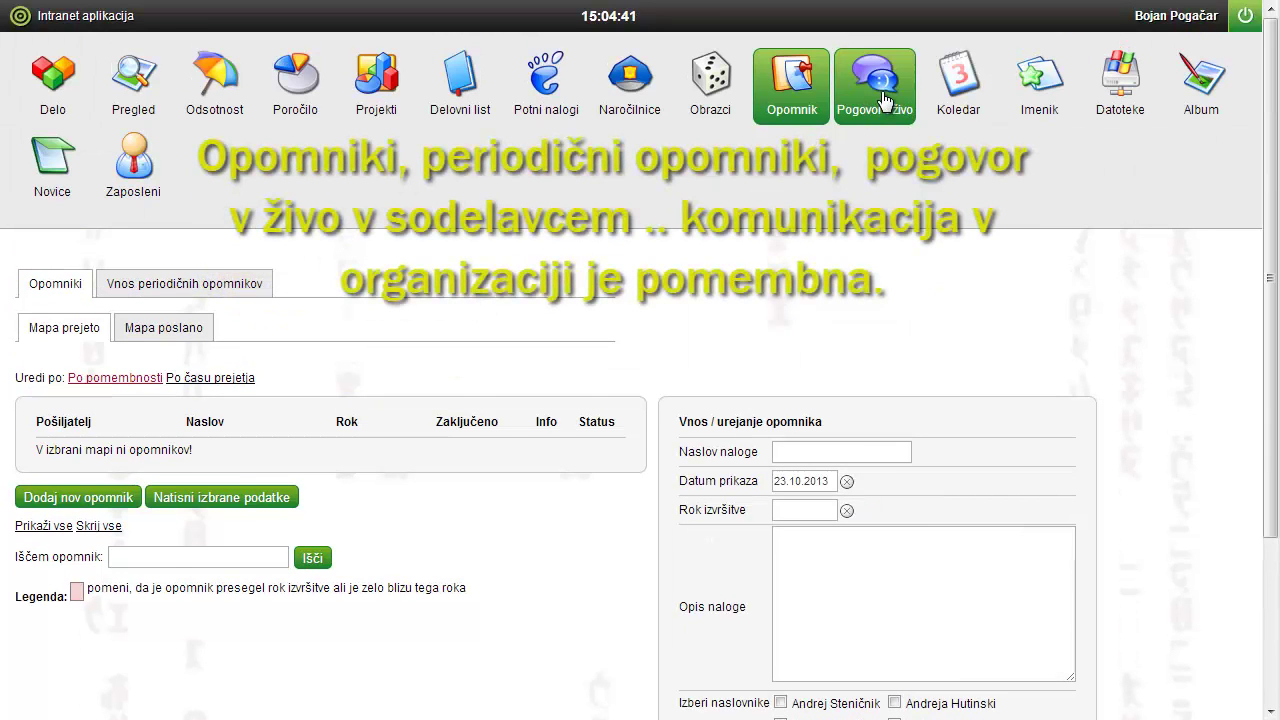
click(884, 101)
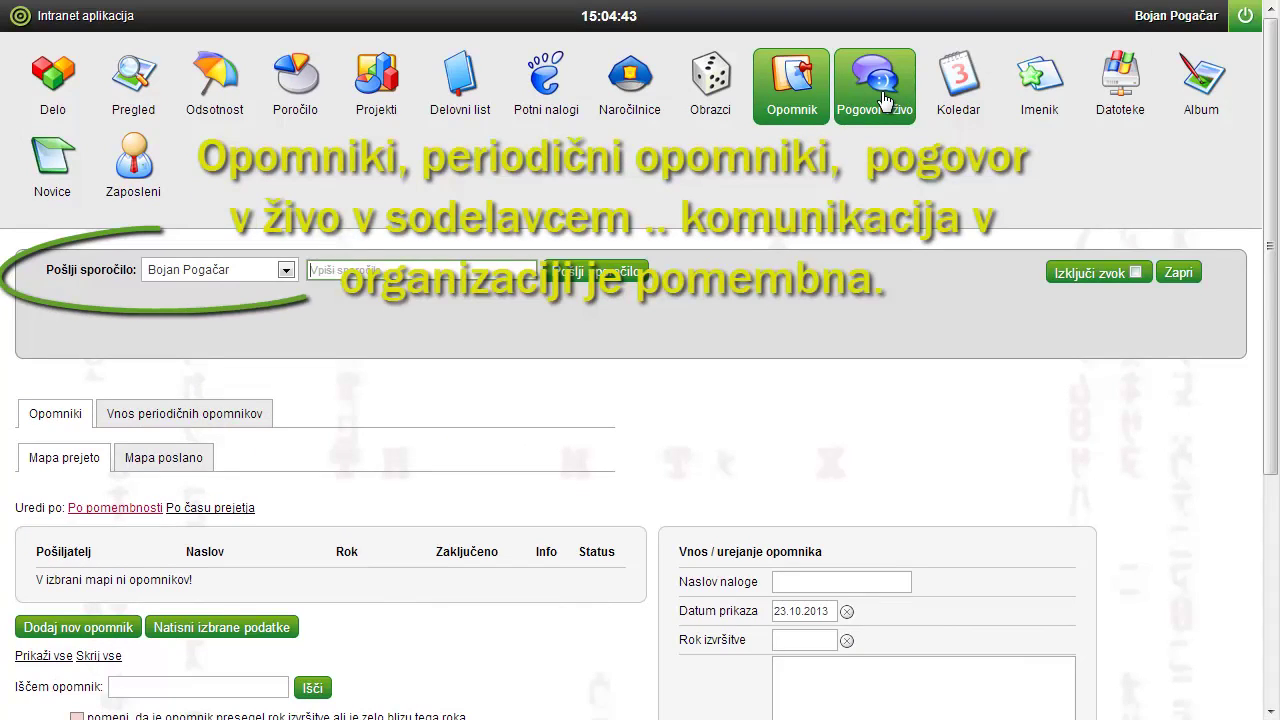
click(884, 101)
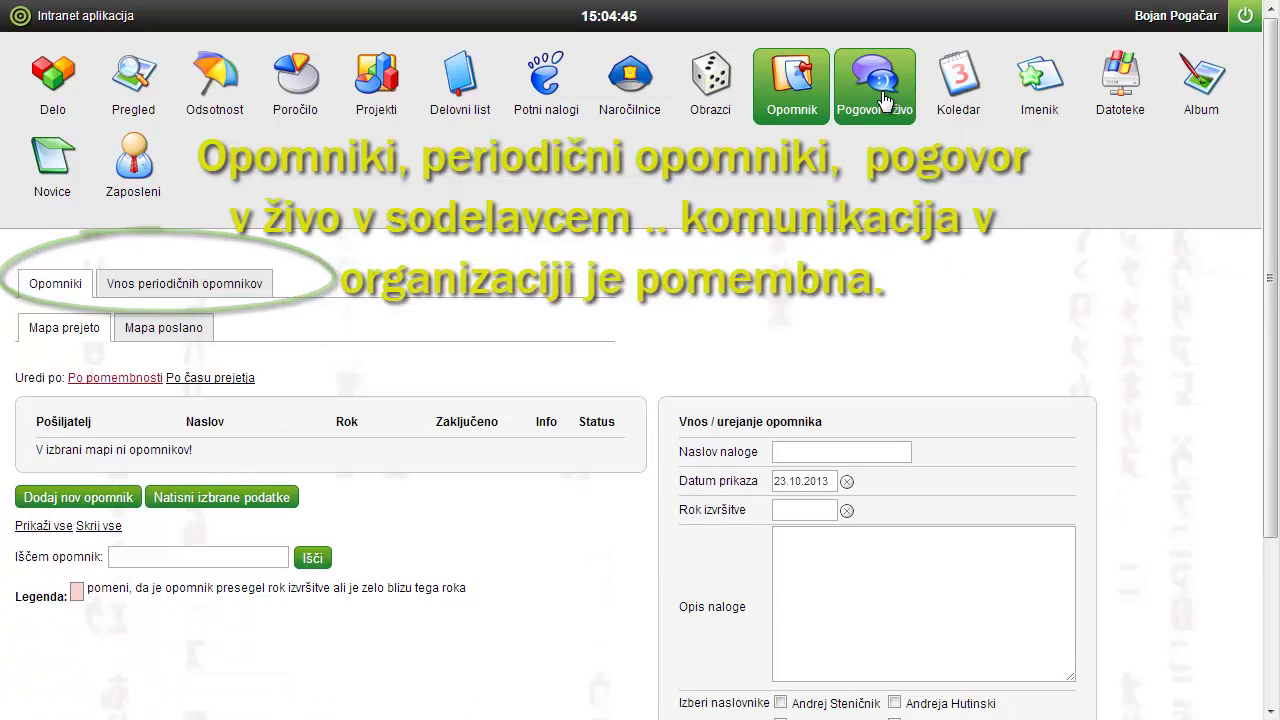
Open Koledar, view the form for creating a new calendar, and close it without saving.
click(958, 103)
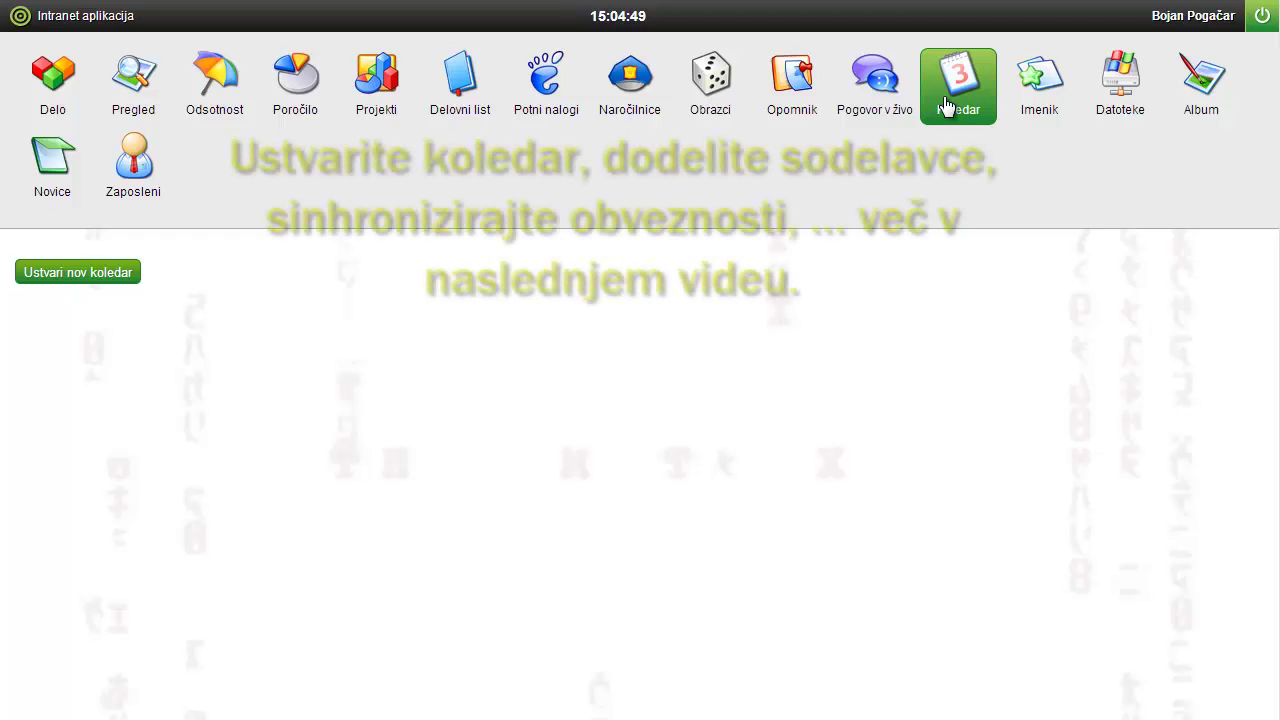
click(88, 276)
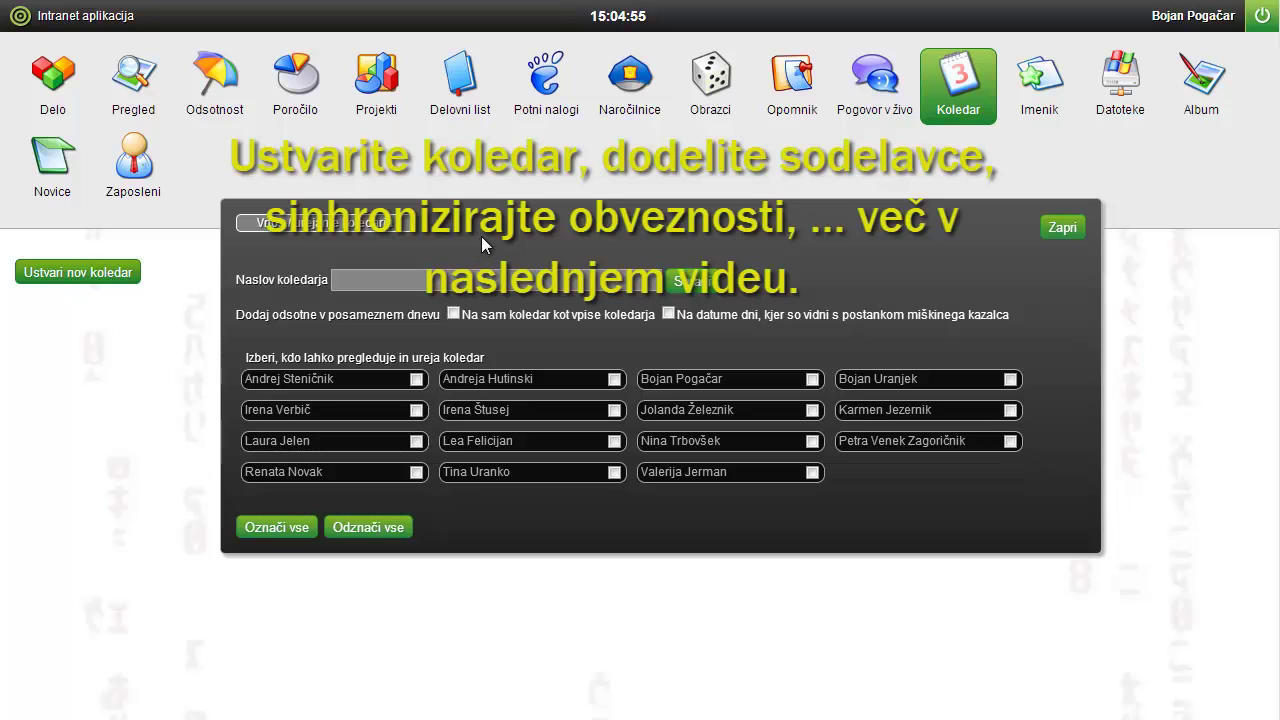
click(1078, 230)
Open the shared directory in Imenik and look through the contacts in the telephone numbers folder.
click(1042, 85)
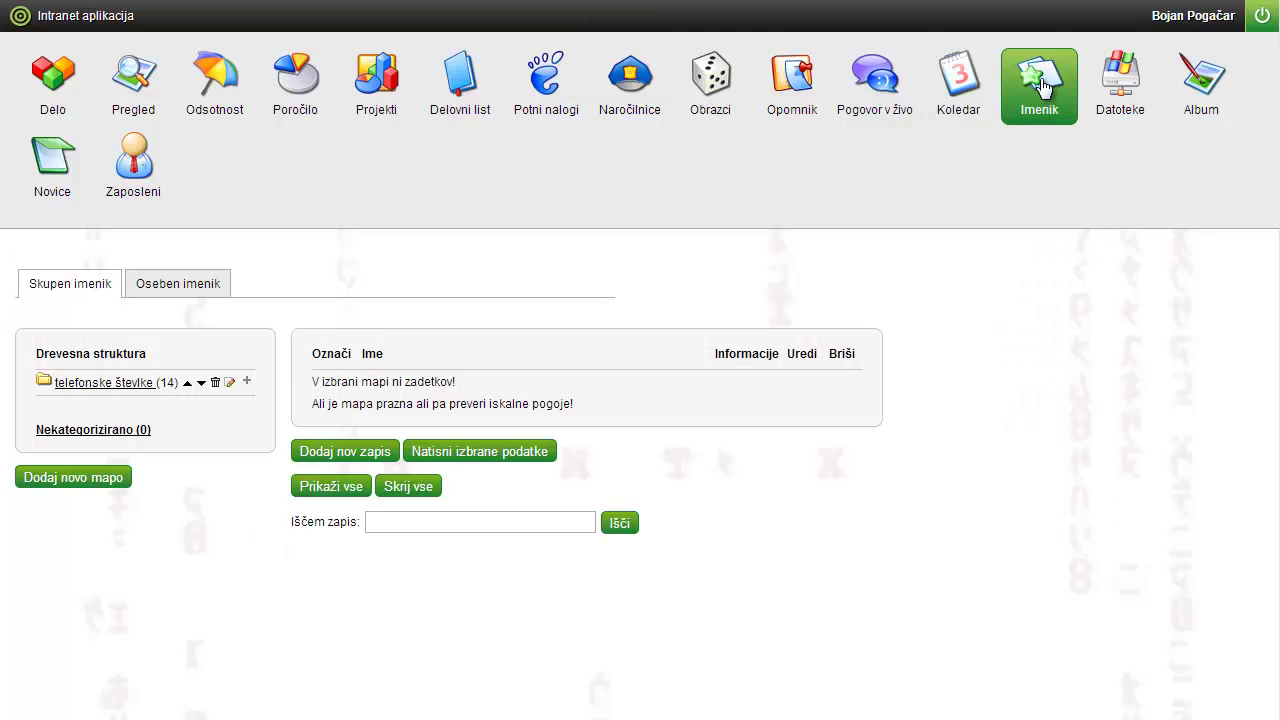
click(112, 384)
scroll(120, 400, down, 1)
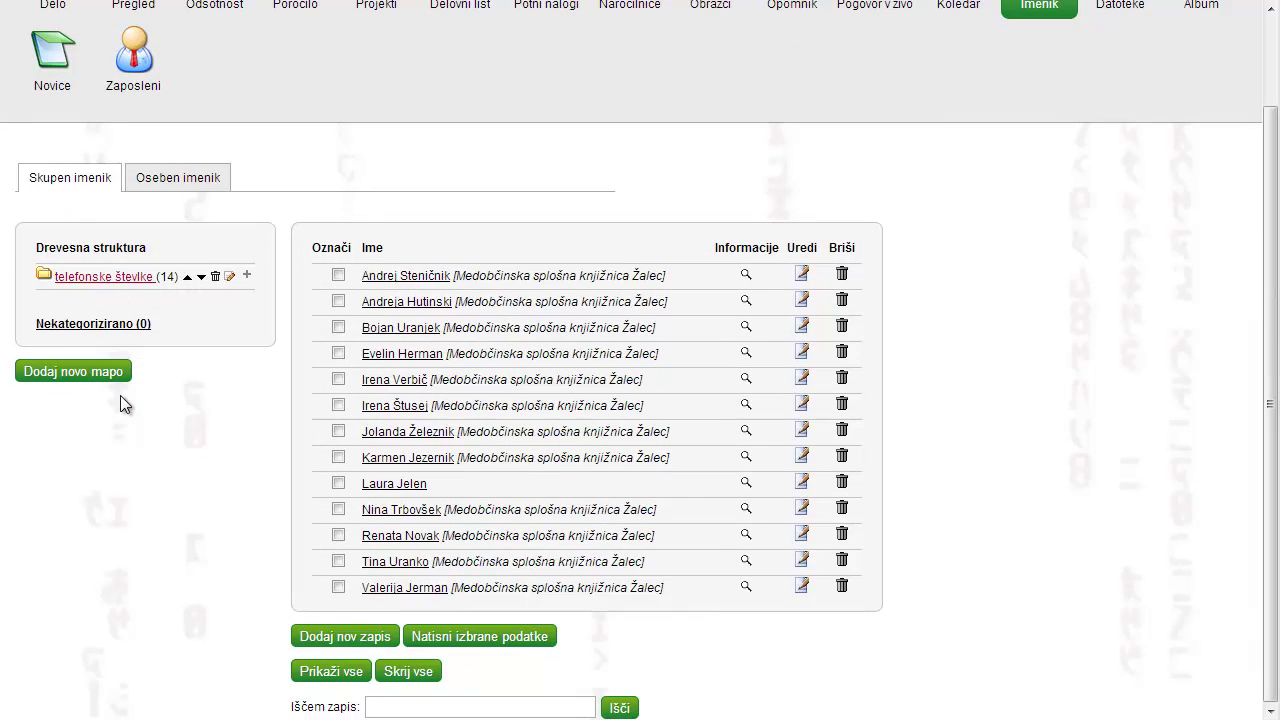
scroll(1067, 242, up, 1)
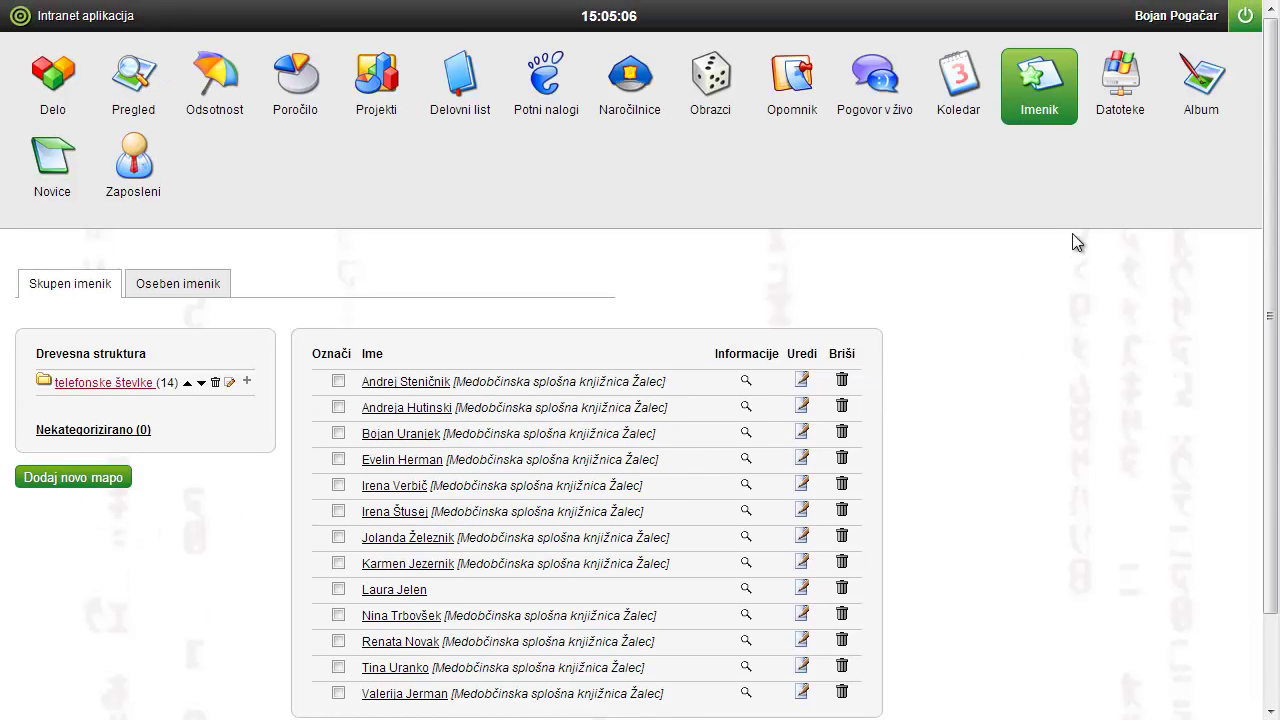
Open the shared files in Datoteke and list the contents of the zapisniki folder.
click(1118, 102)
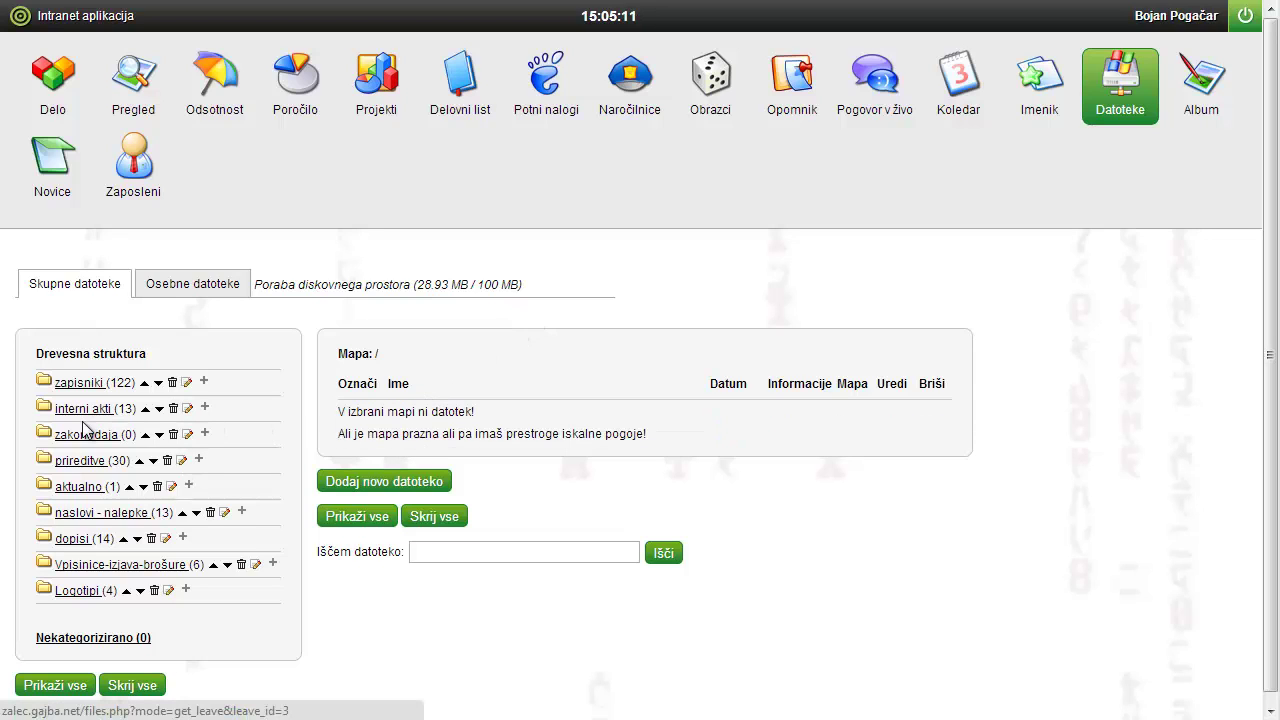
click(70, 386)
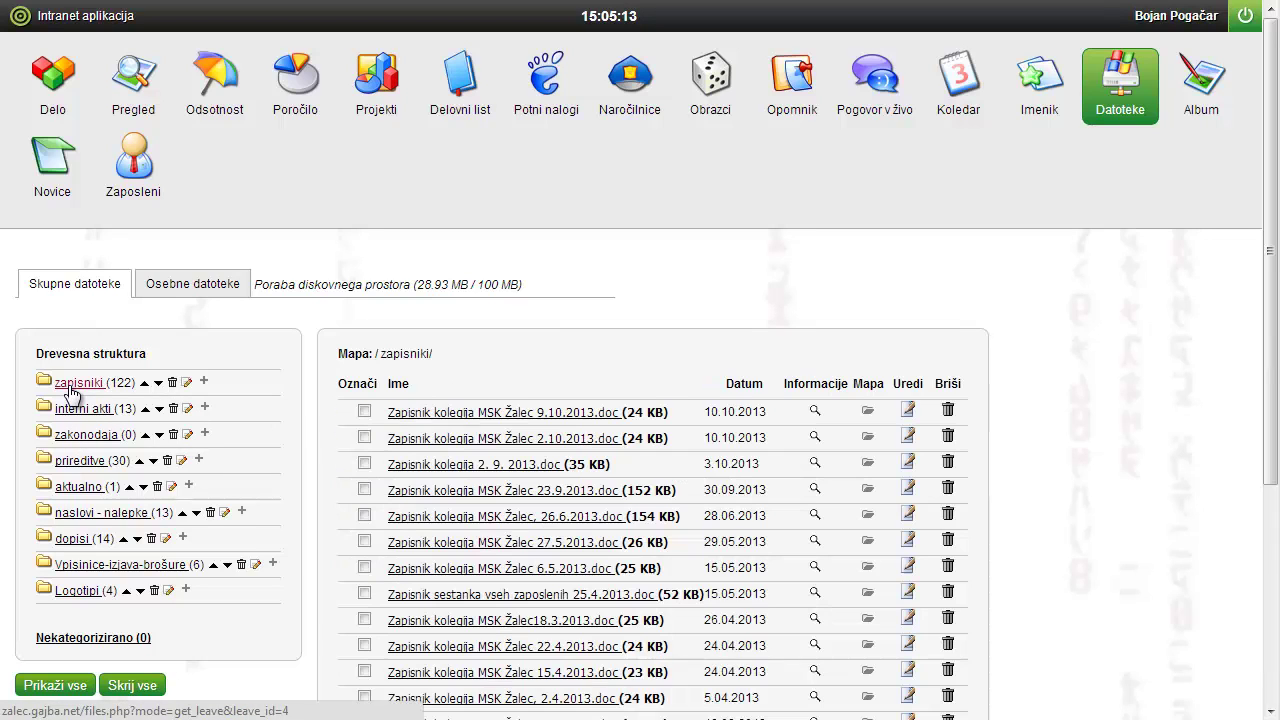
Look through the documents in the zapisniki folder, and view the details and photos of the shared album Piknik 2011 in Album.
scroll(414, 420, down, 3)
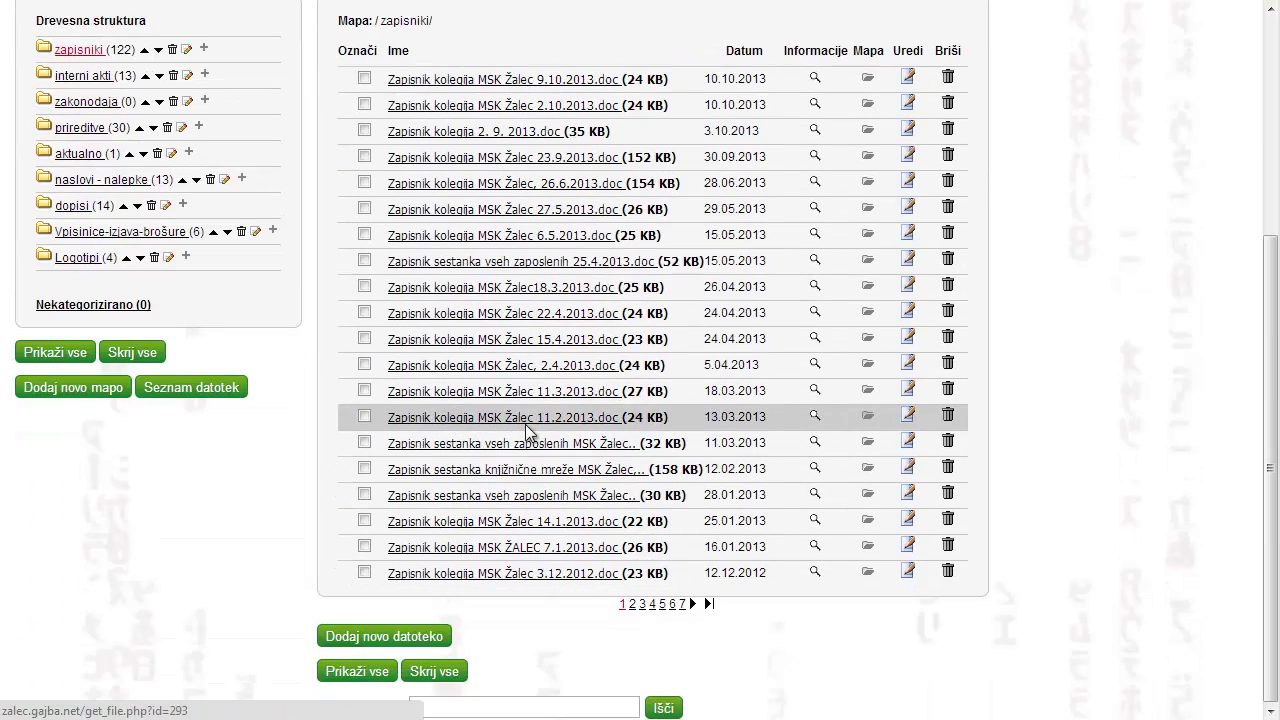
scroll(534, 424, up, 3)
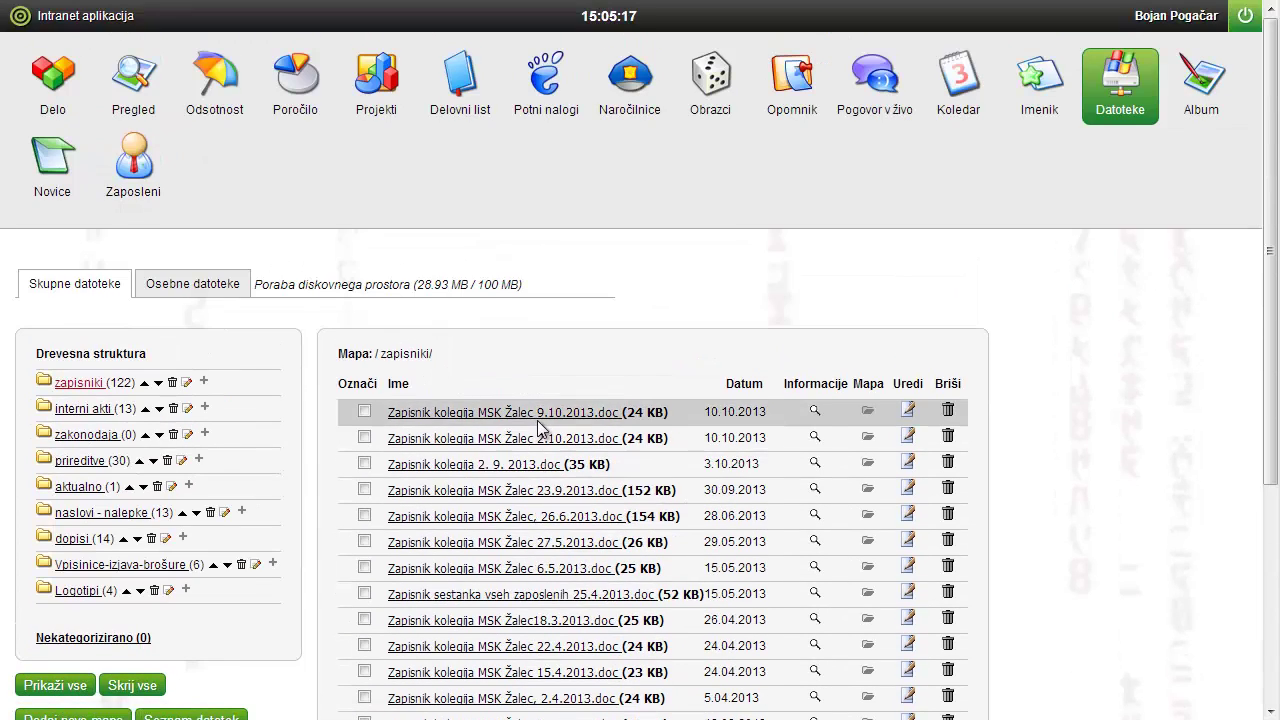
click(1234, 80)
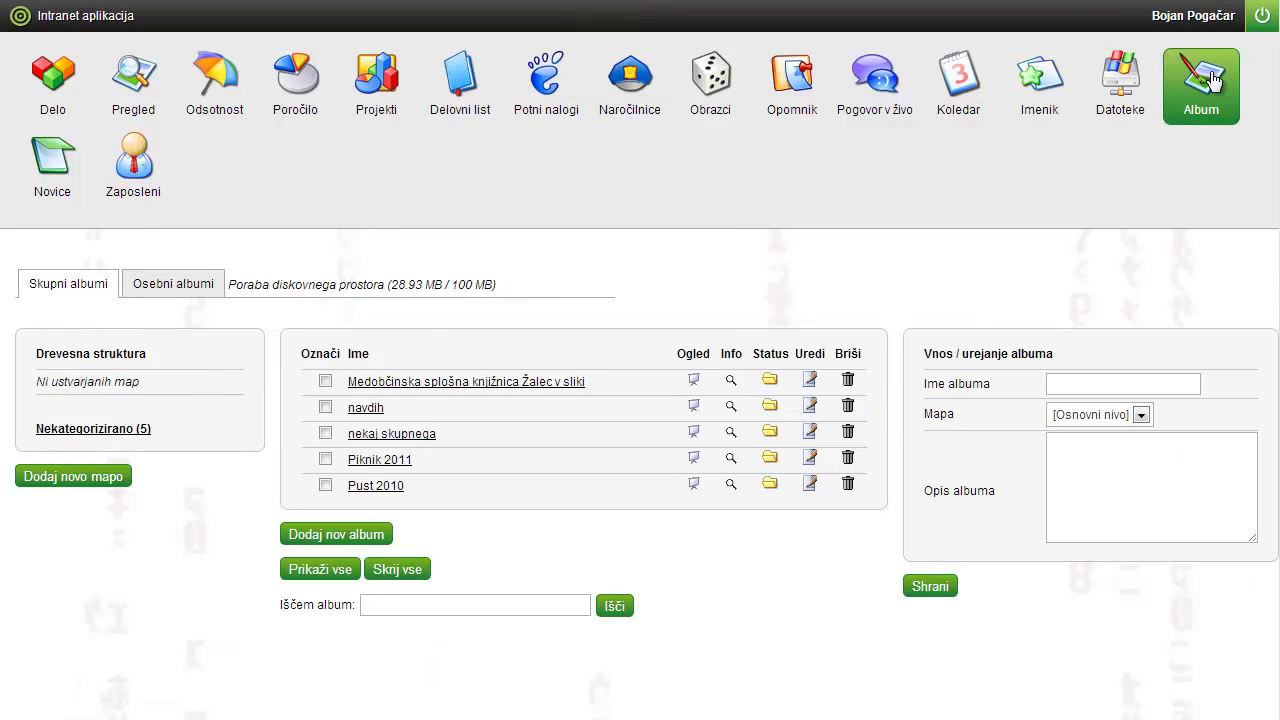
click(731, 458)
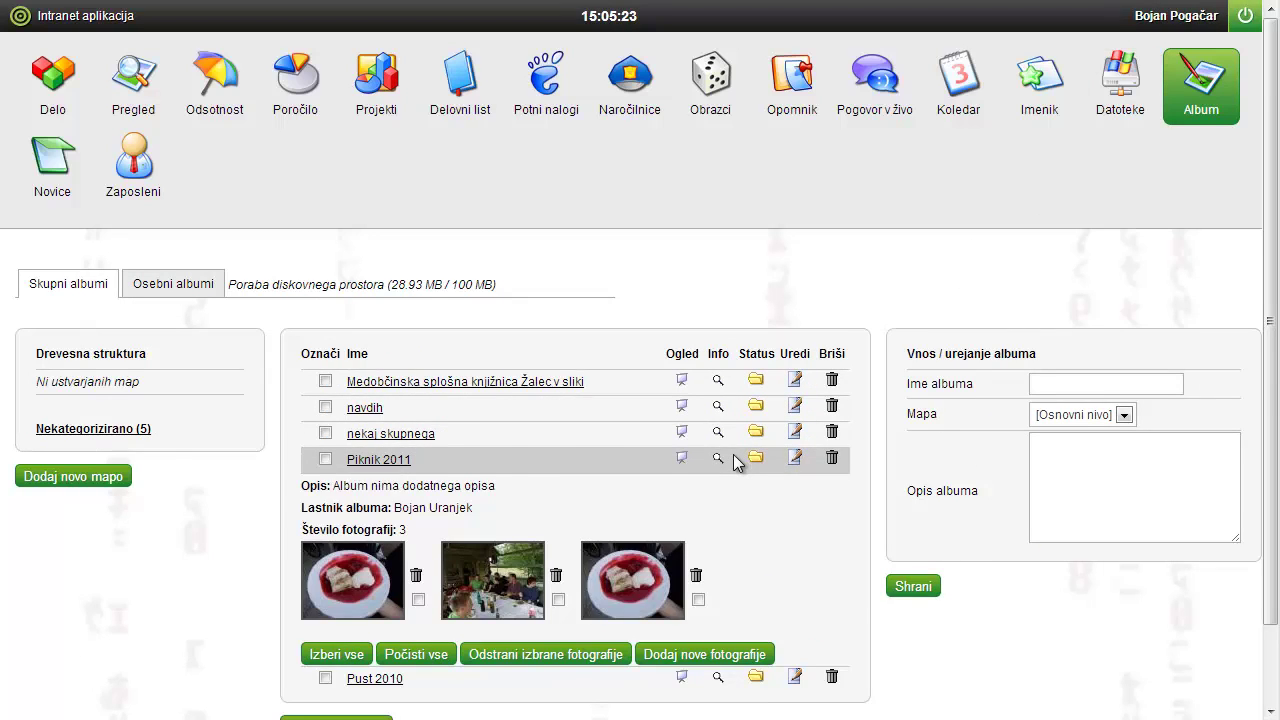
scroll(735, 462, down, 2)
scroll(778, 450, up, 2)
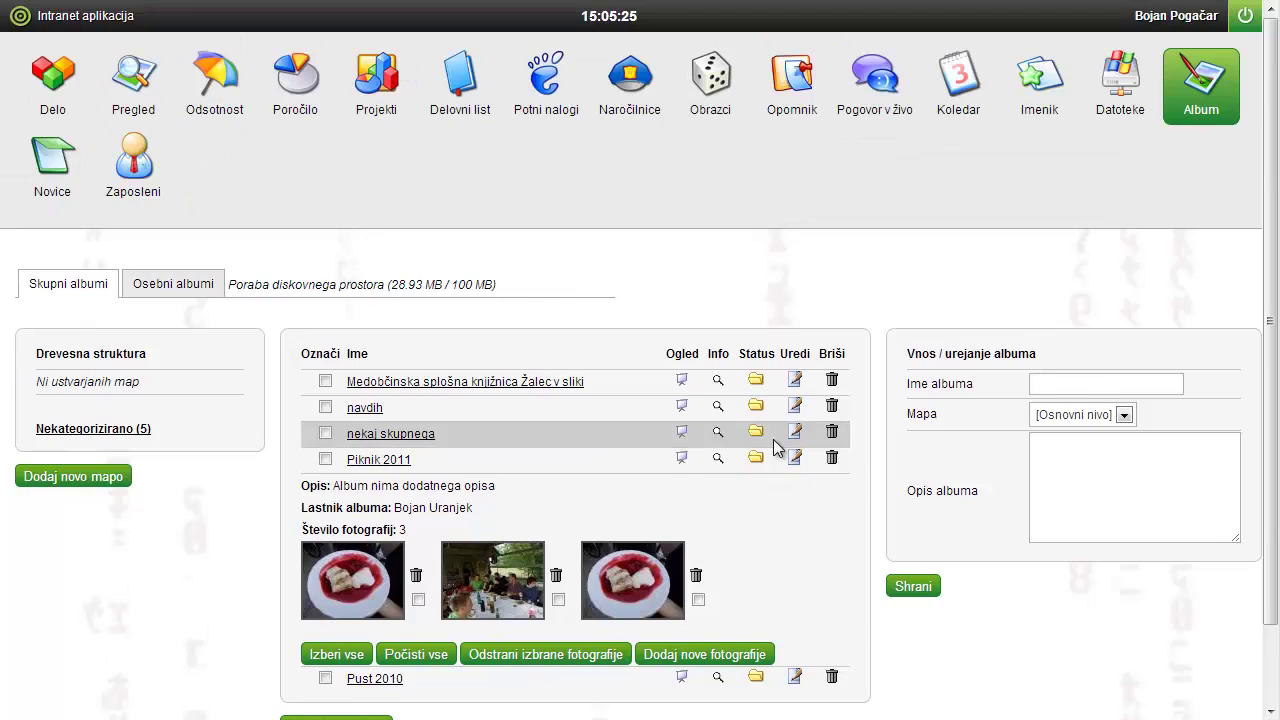
Open the news item "volitve v organe ZBDS" for editing in Novice and examine its entry, photo and file upload forms.
click(52, 170)
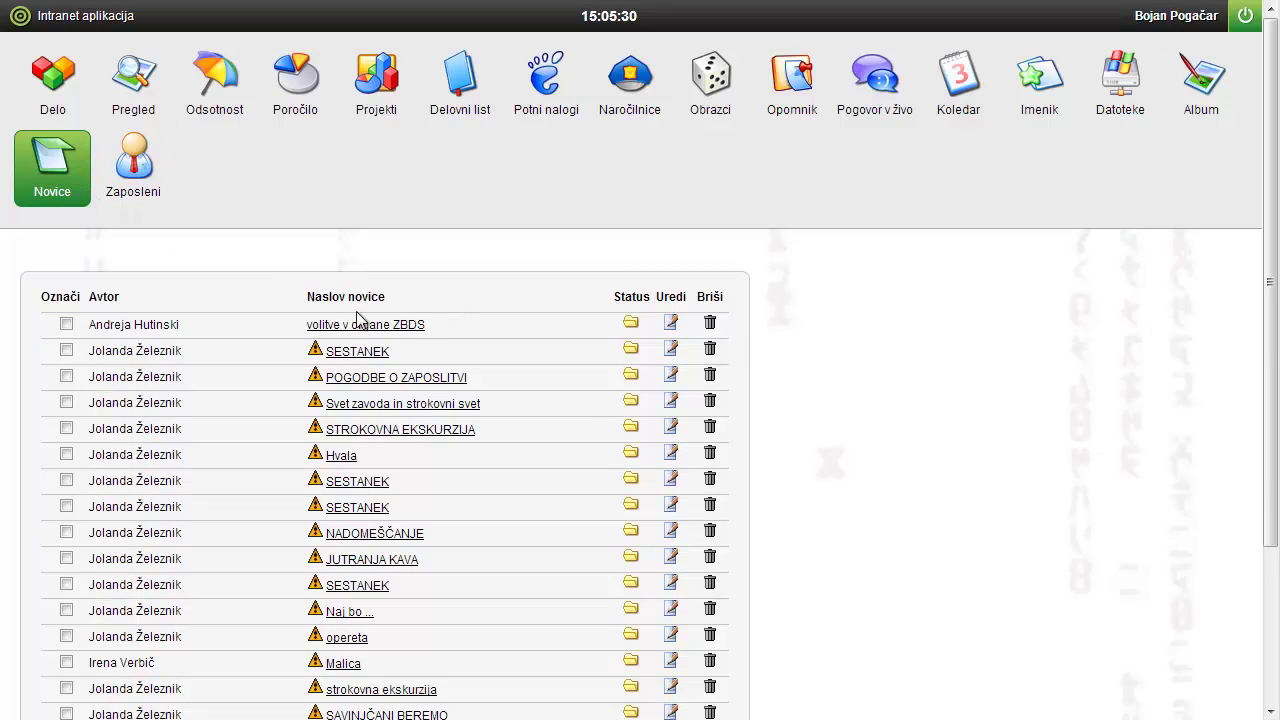
click(672, 323)
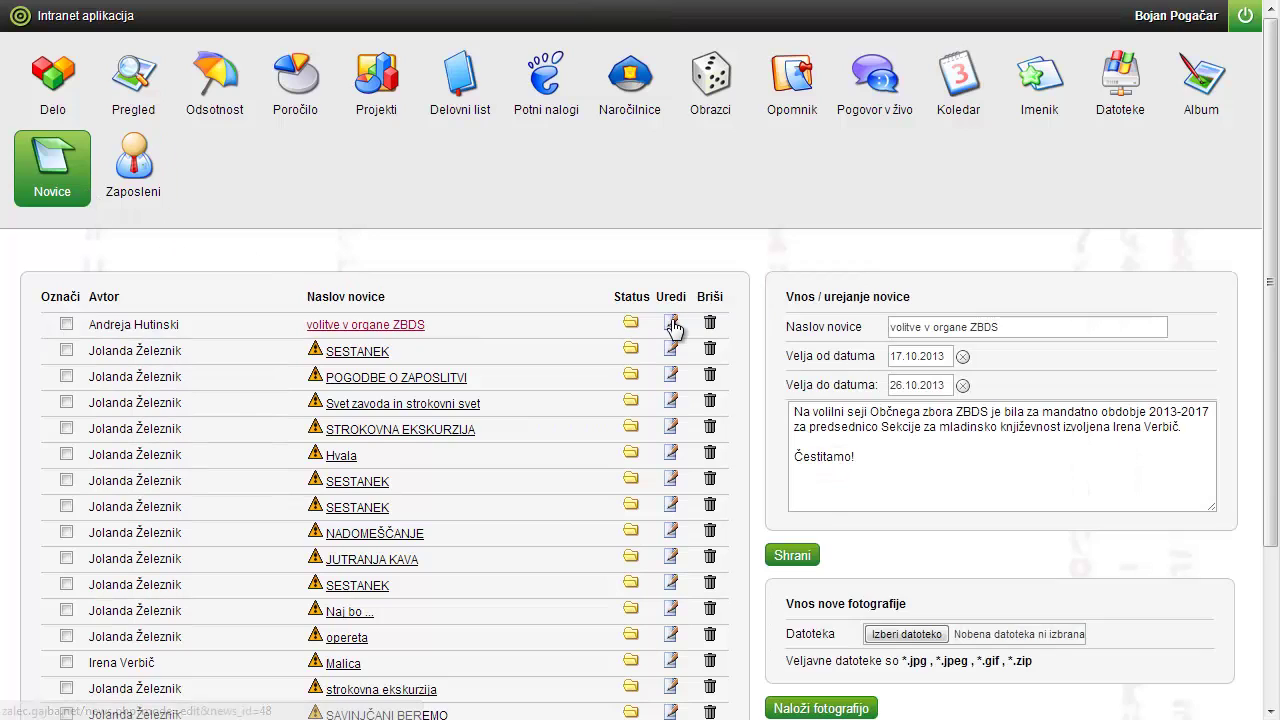
scroll(836, 338, down, 2)
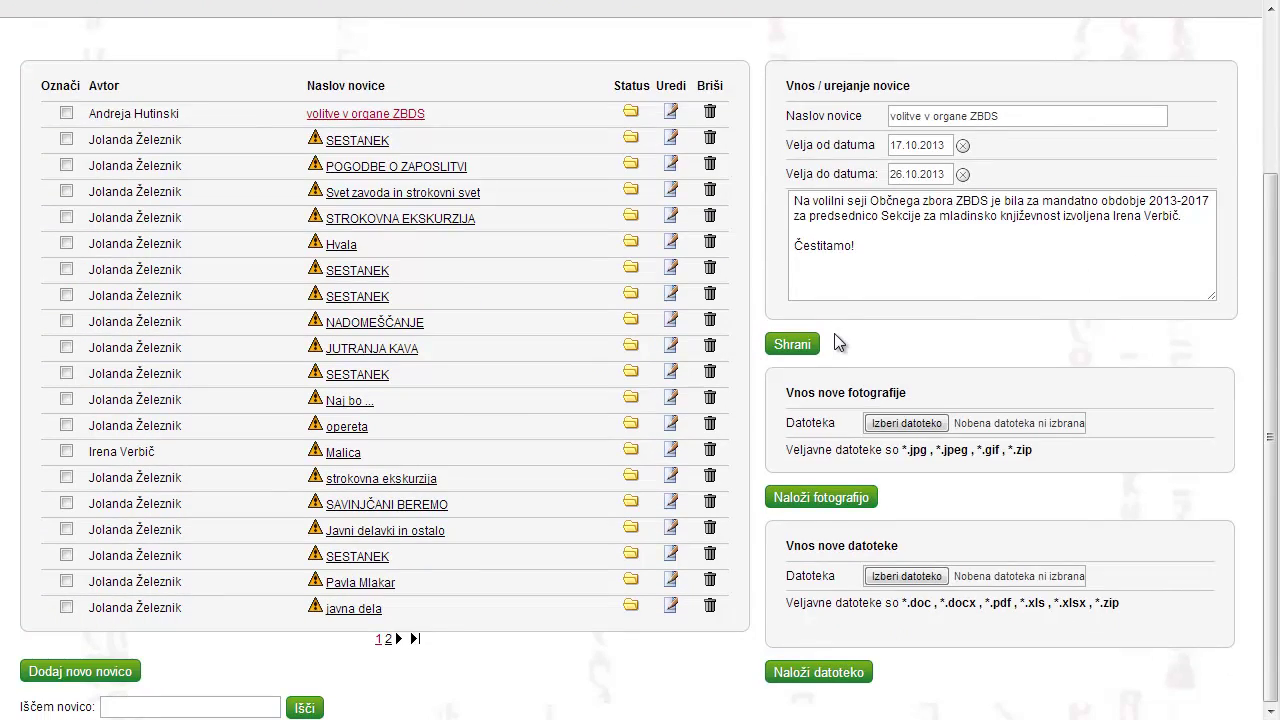
scroll(836, 343, up, 2)
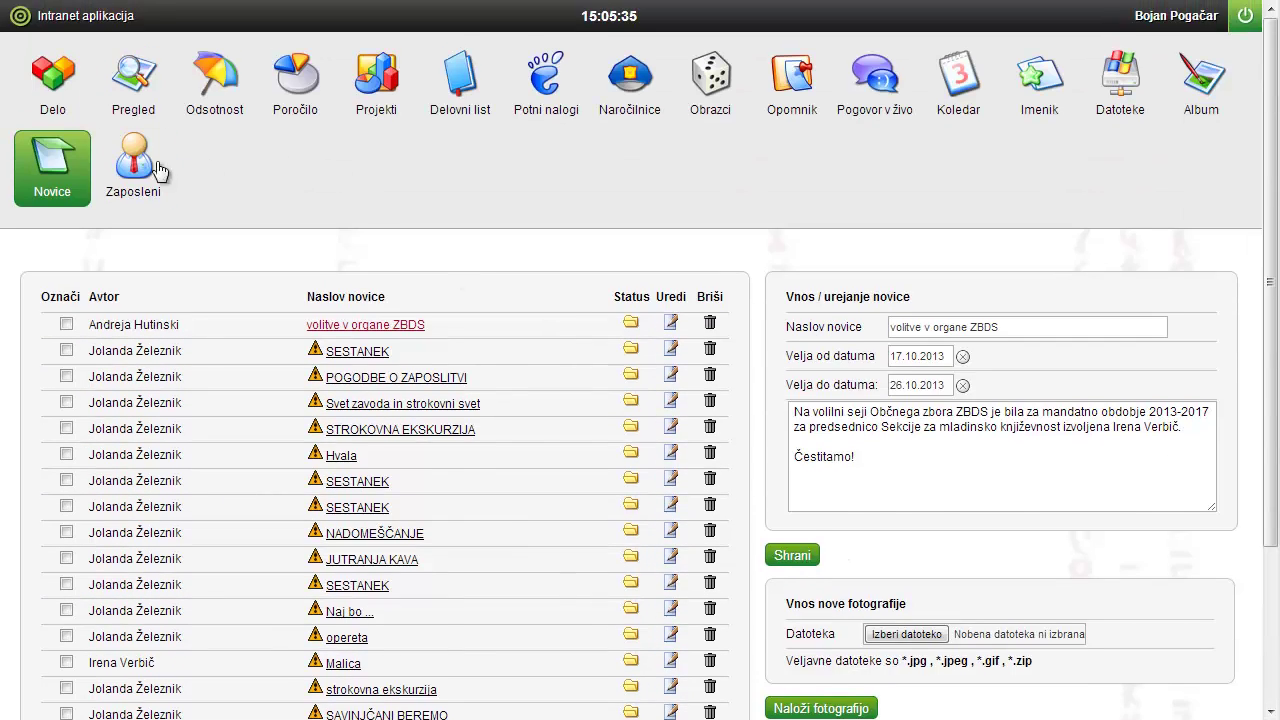
Open the administrator's own employee record in Zaposleni and examine its personal data, profile, role and permanent task settings.
click(145, 172)
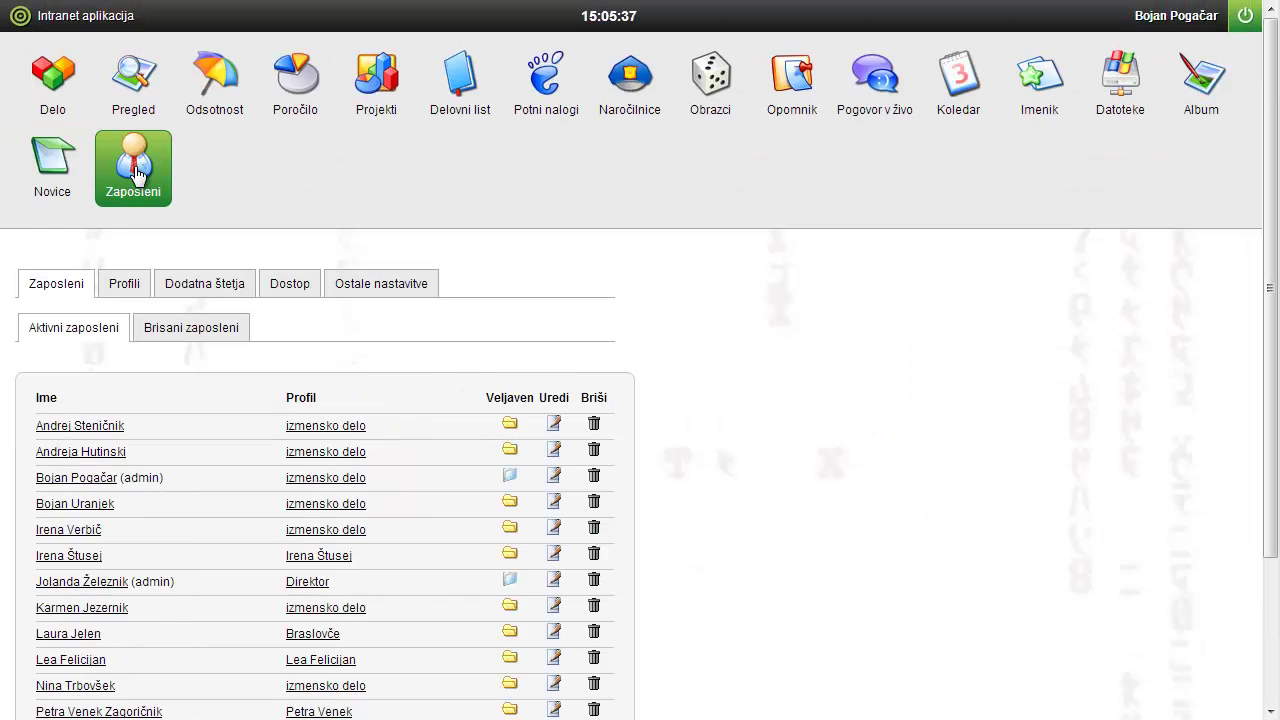
click(95, 479)
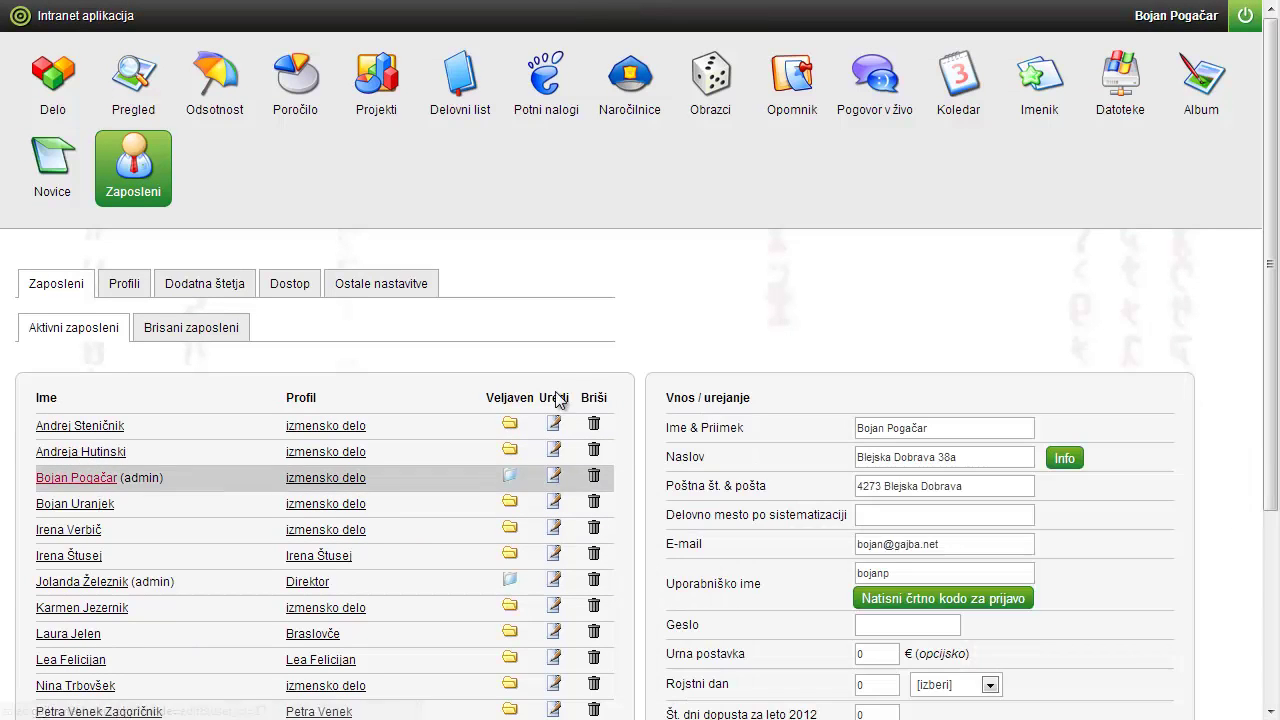
scroll(700, 329, down, 3)
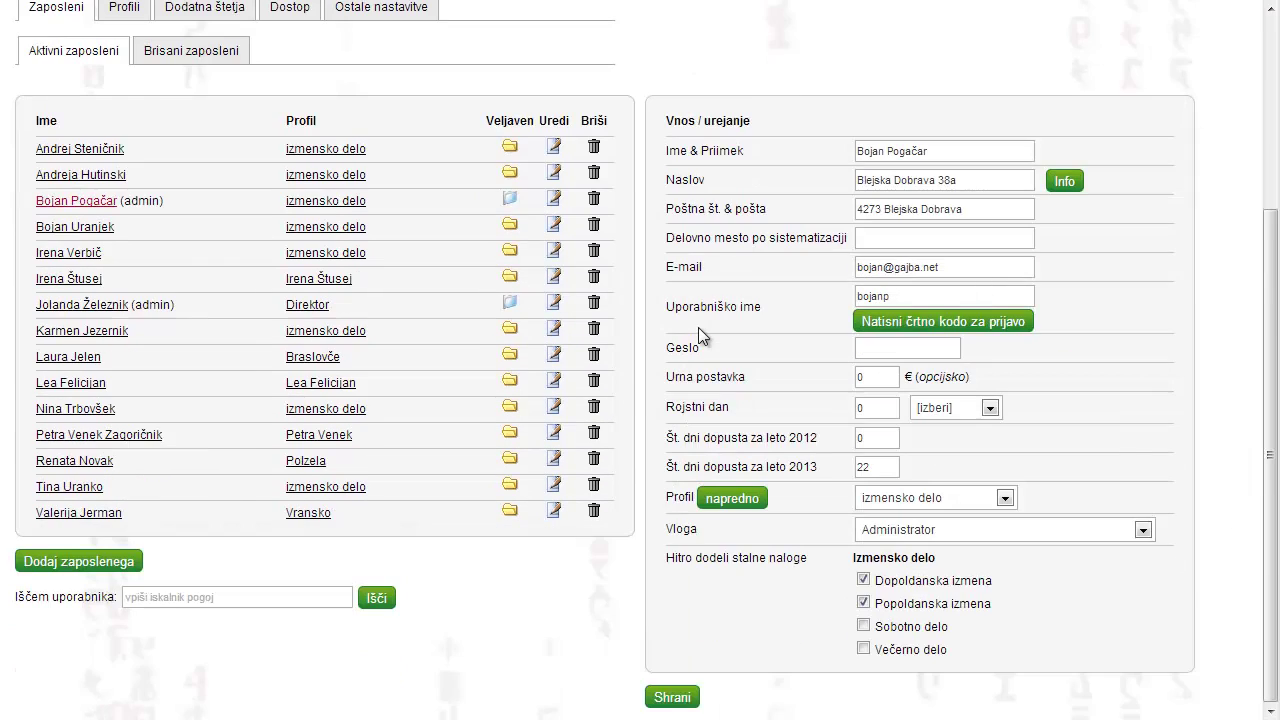
scroll(698, 327, up, 1)
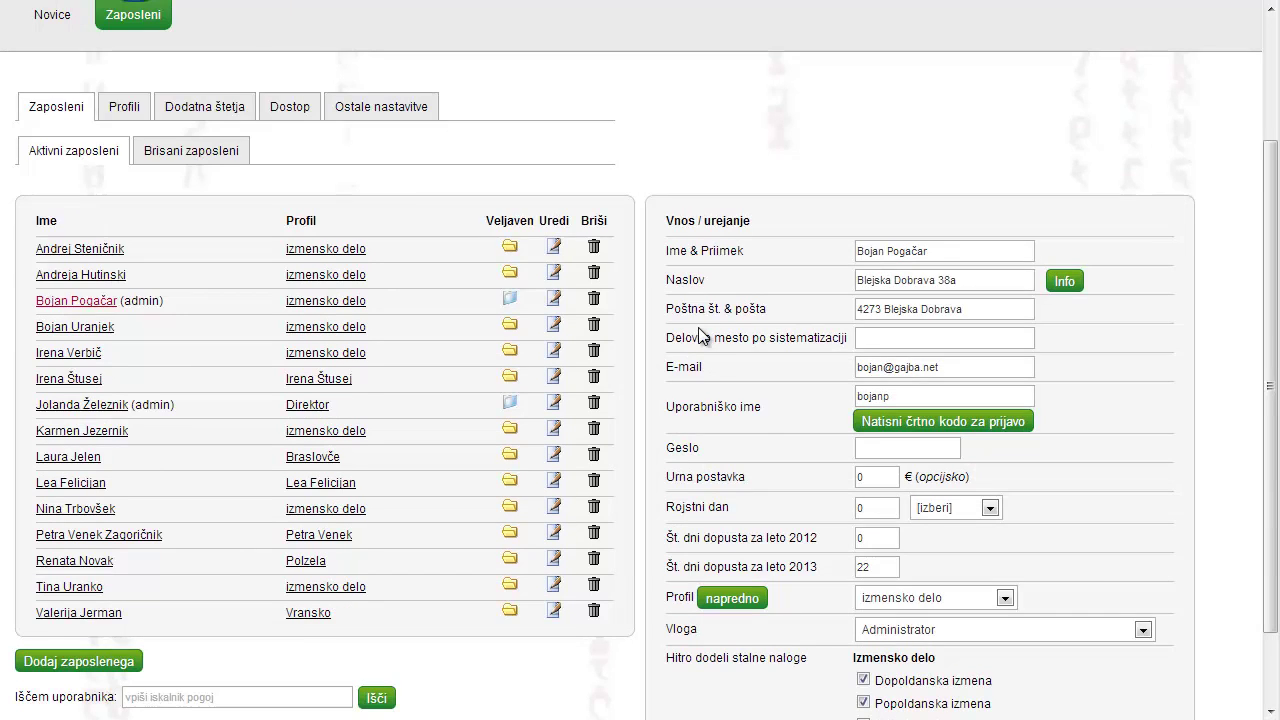
View the employee settings under Profili, Dodatna štetja, Dostop and Ostale nastavitve.
scroll(700, 337, up, 2)
click(117, 210)
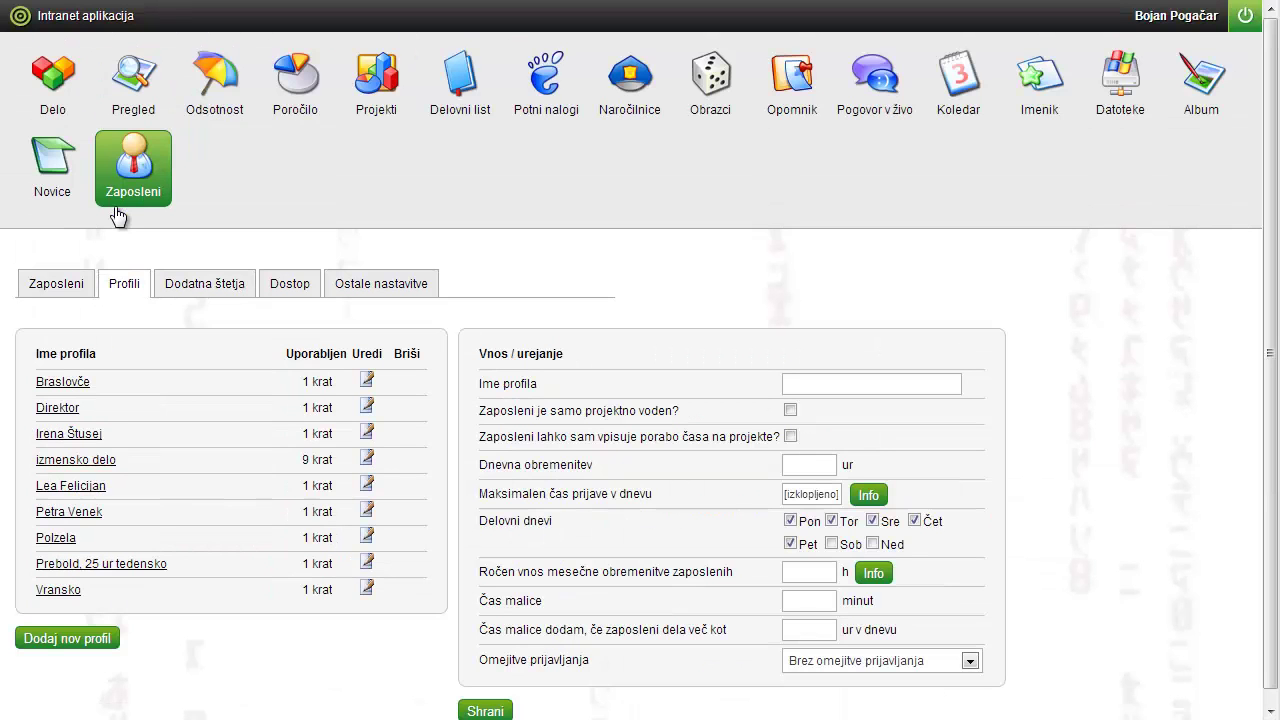
click(219, 287)
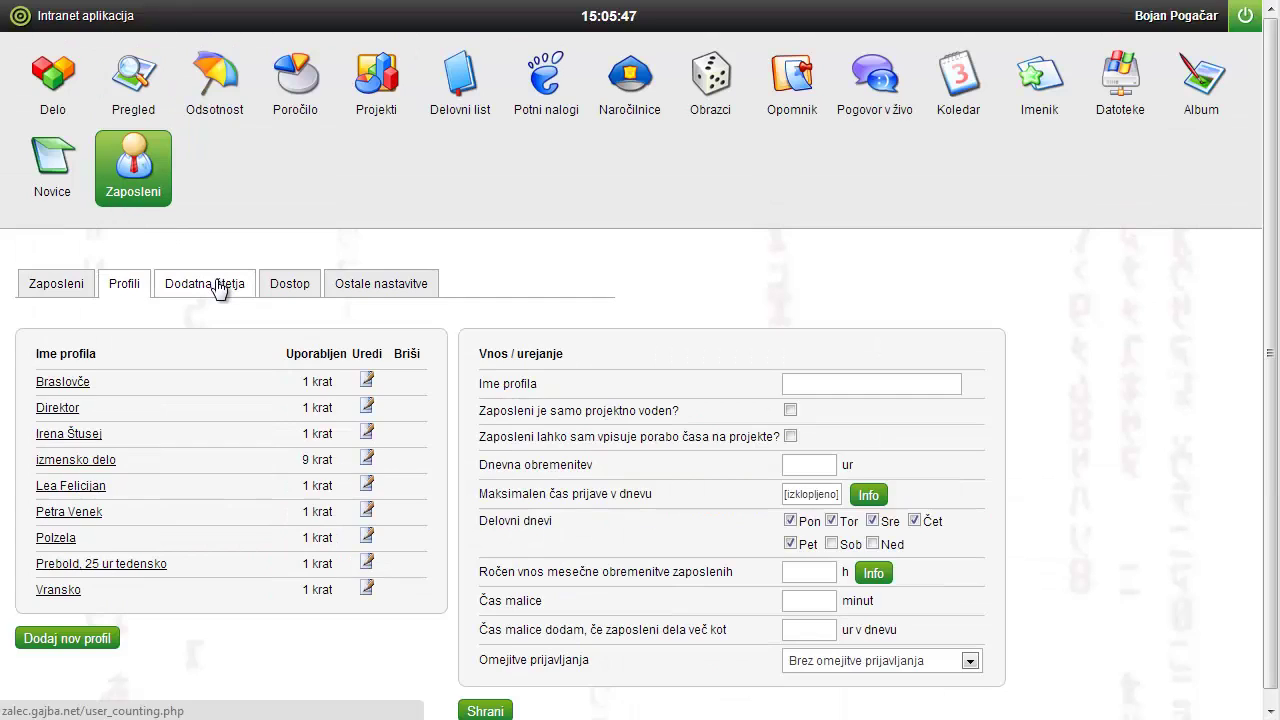
click(292, 289)
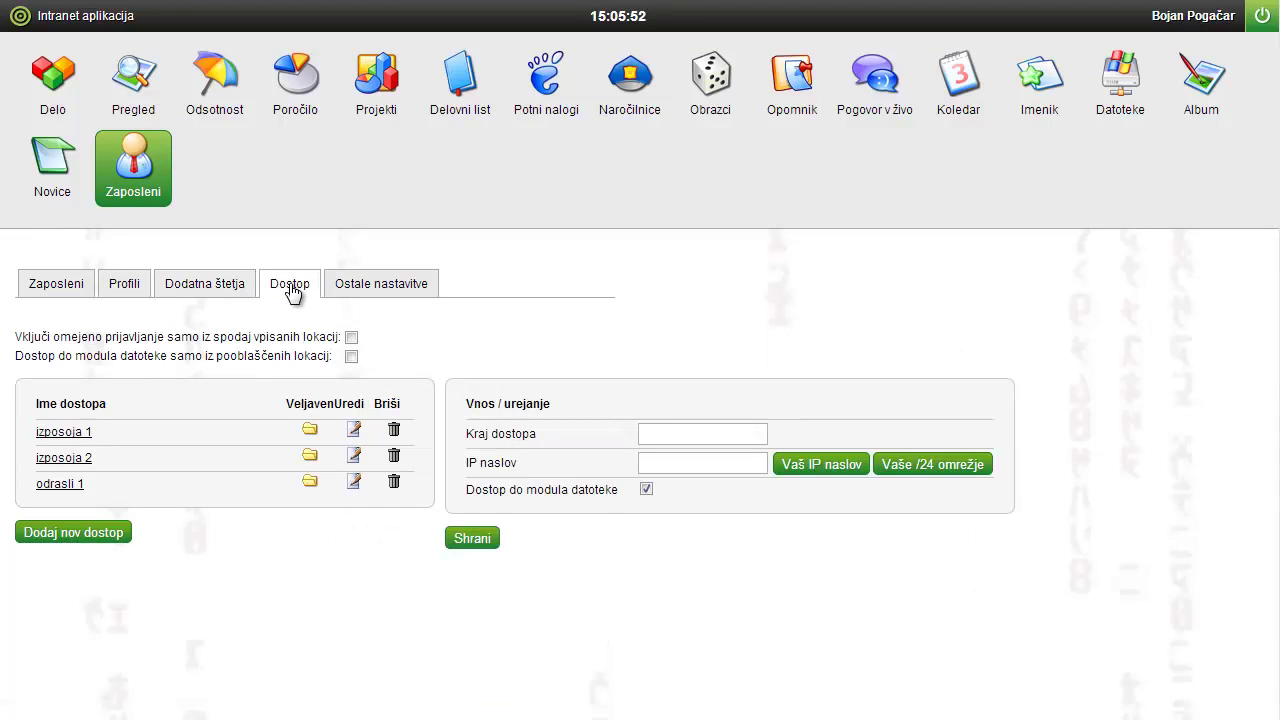
click(362, 290)
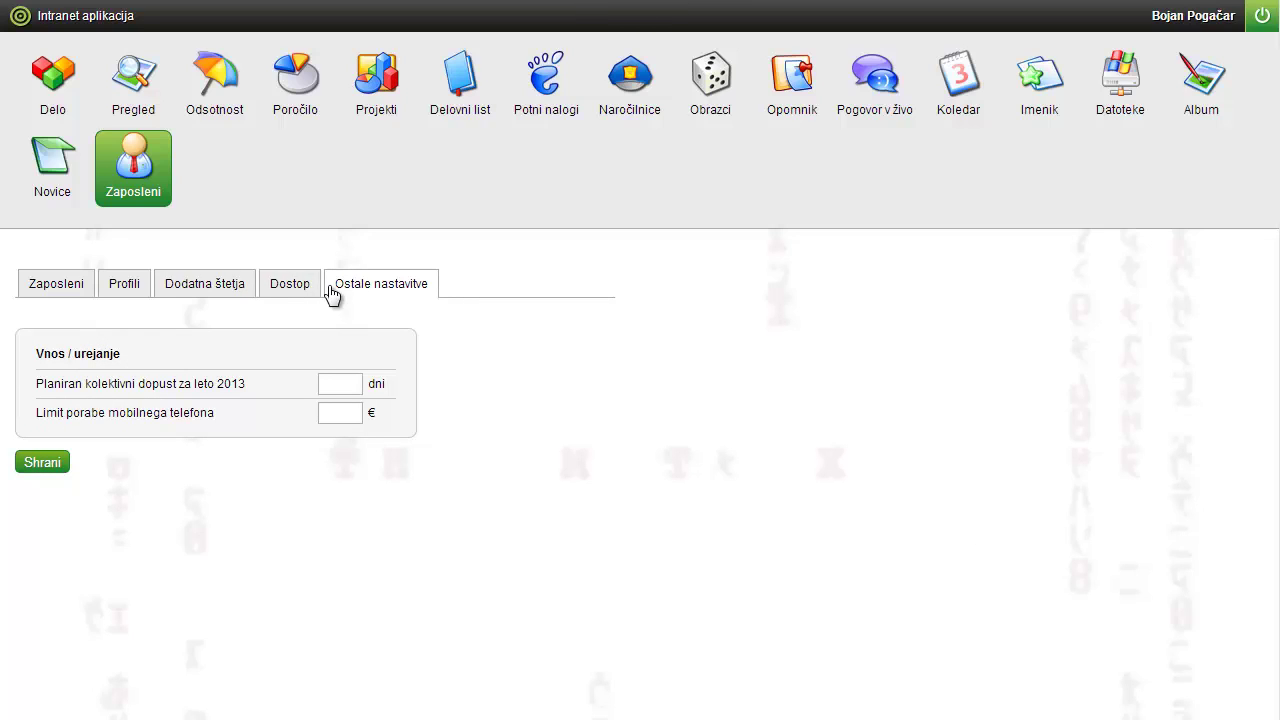
Return to the employee list, view the deleted employees, and show the active employees again.
click(63, 294)
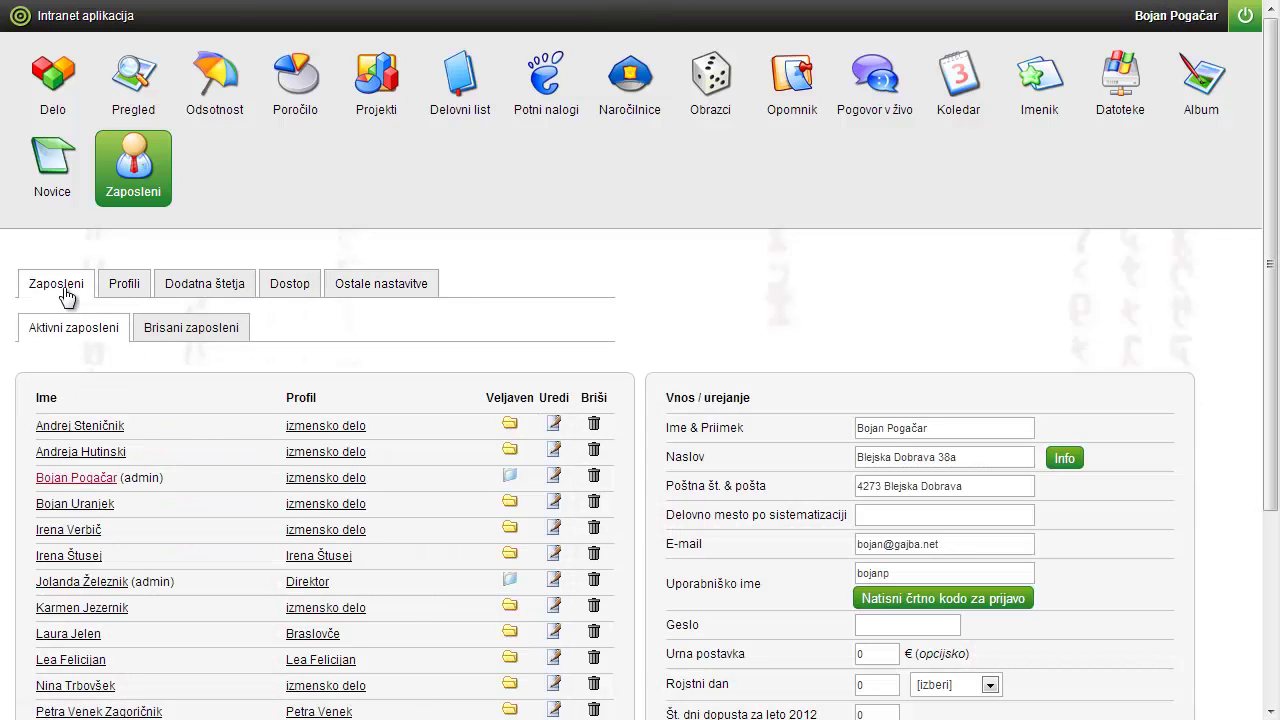
click(191, 330)
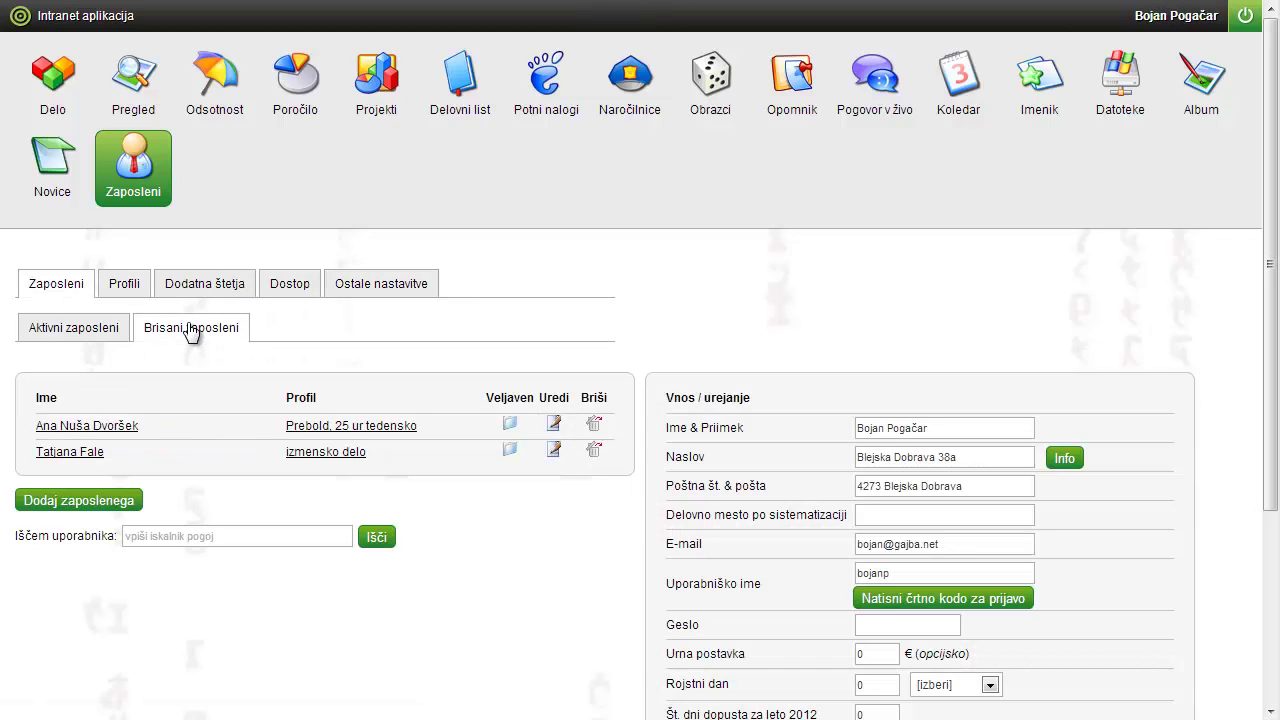
click(60, 330)
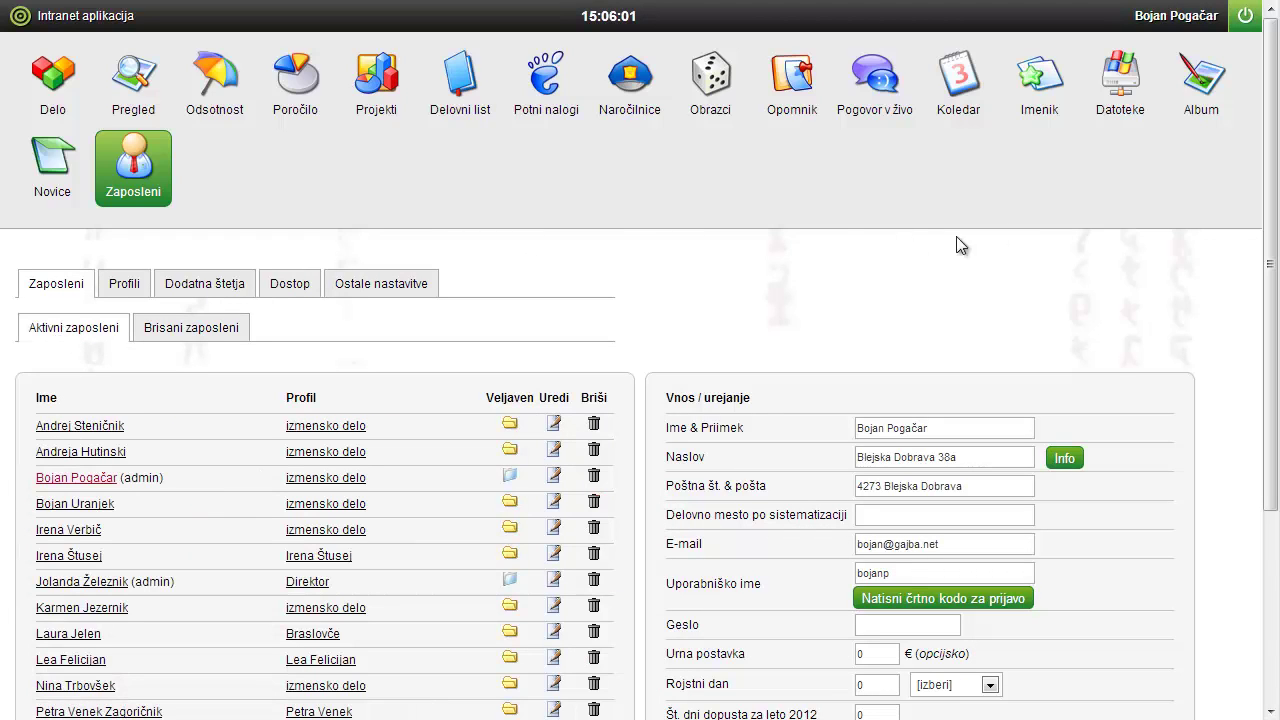
Open Delo and examine the present employees' work records, the all-day absence reasons and the rest of the overview page.
click(53, 80)
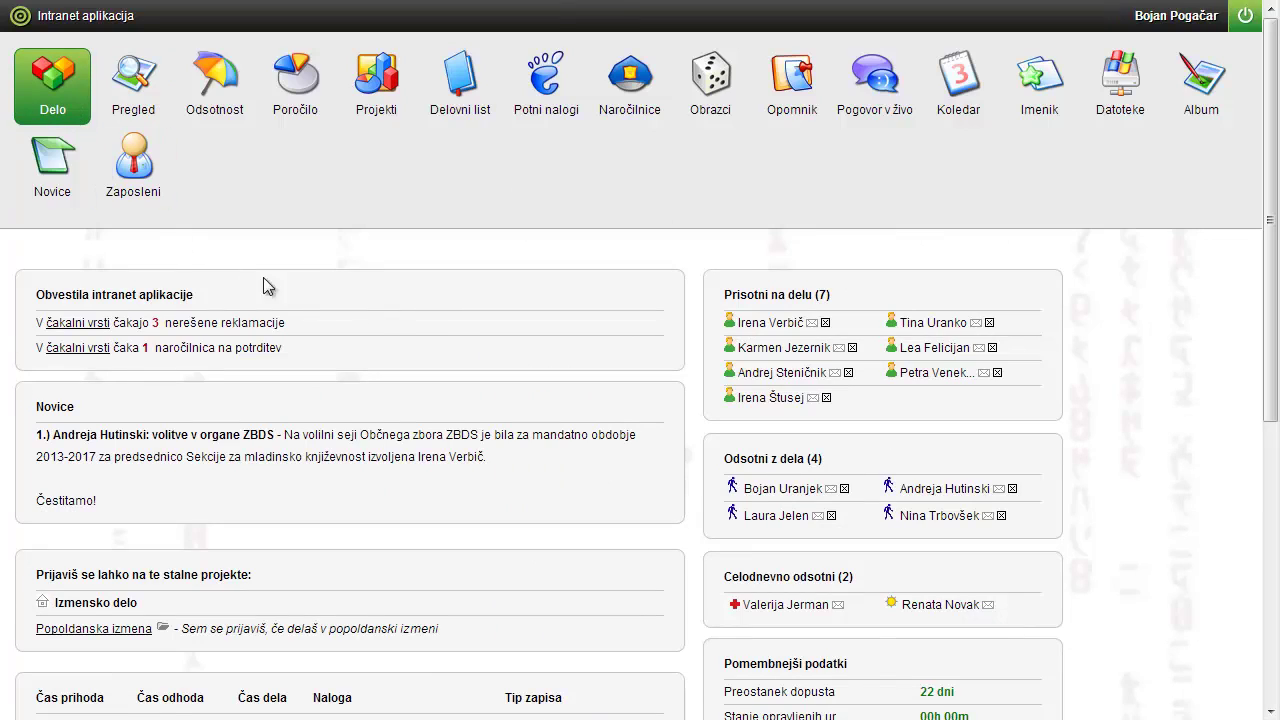
mouse_move(761, 392)
mouse_move(757, 350)
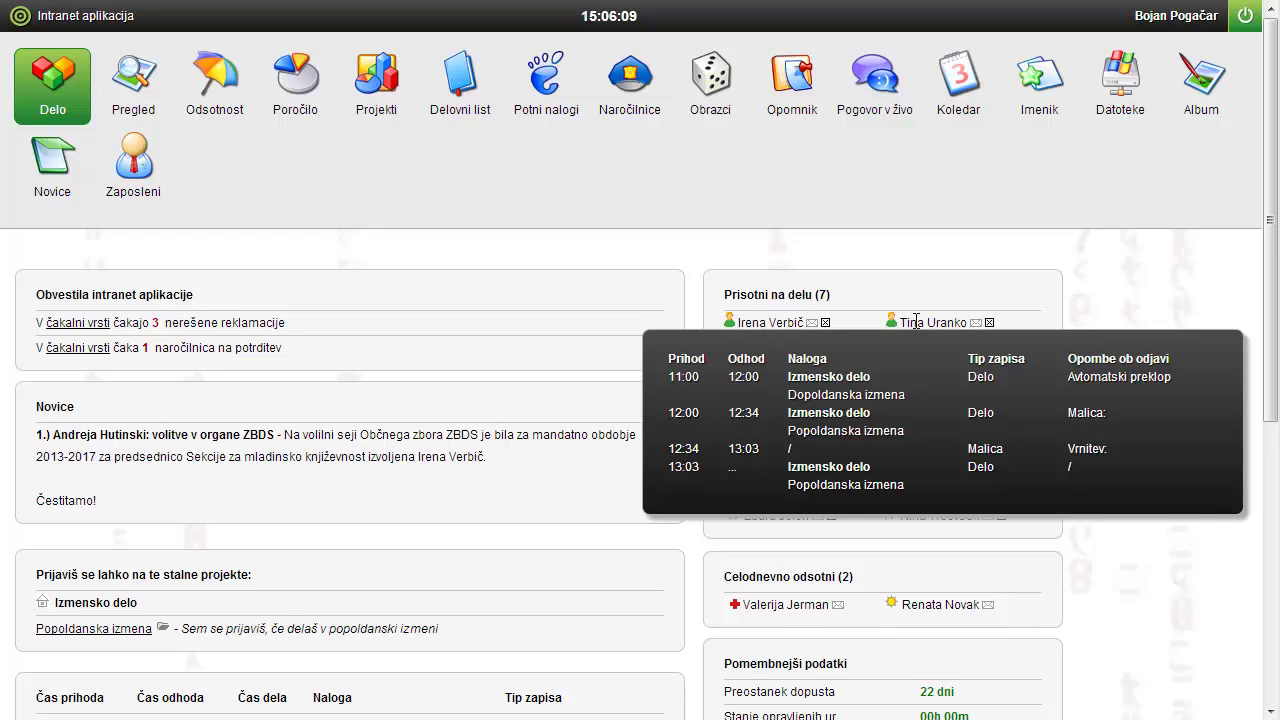
mouse_move(926, 600)
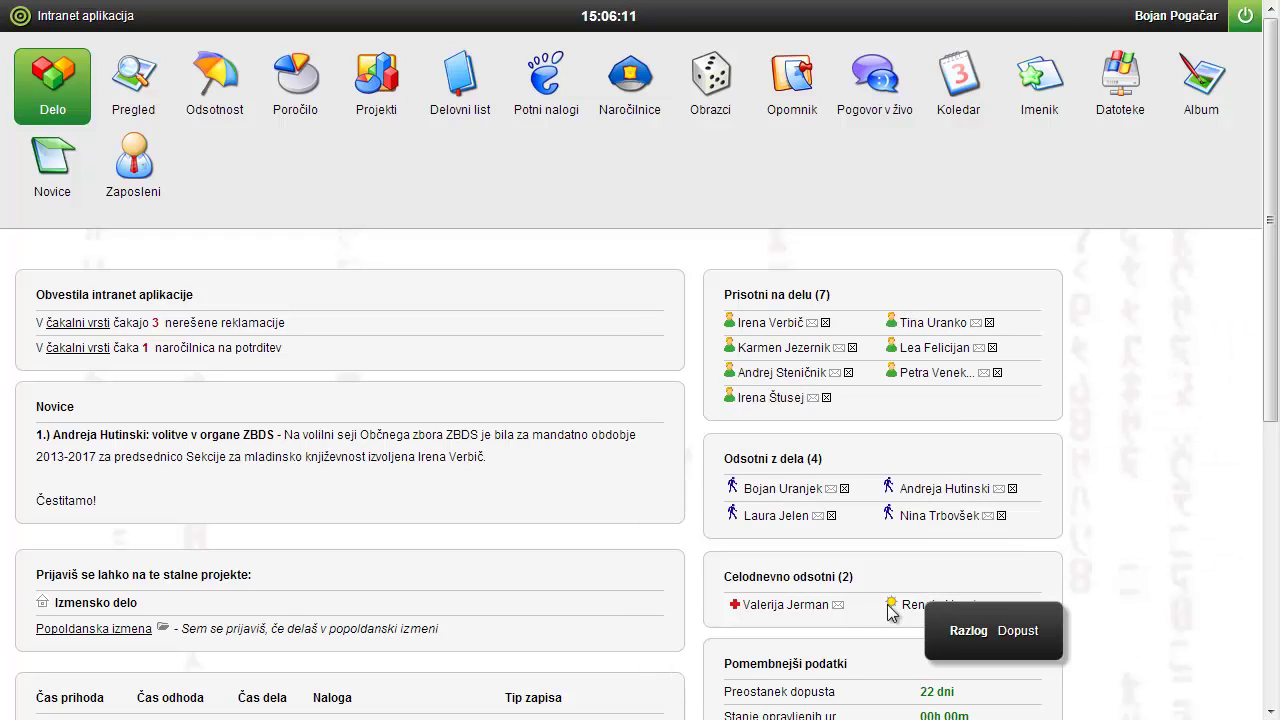
mouse_move(744, 605)
scroll(744, 605, down, 3)
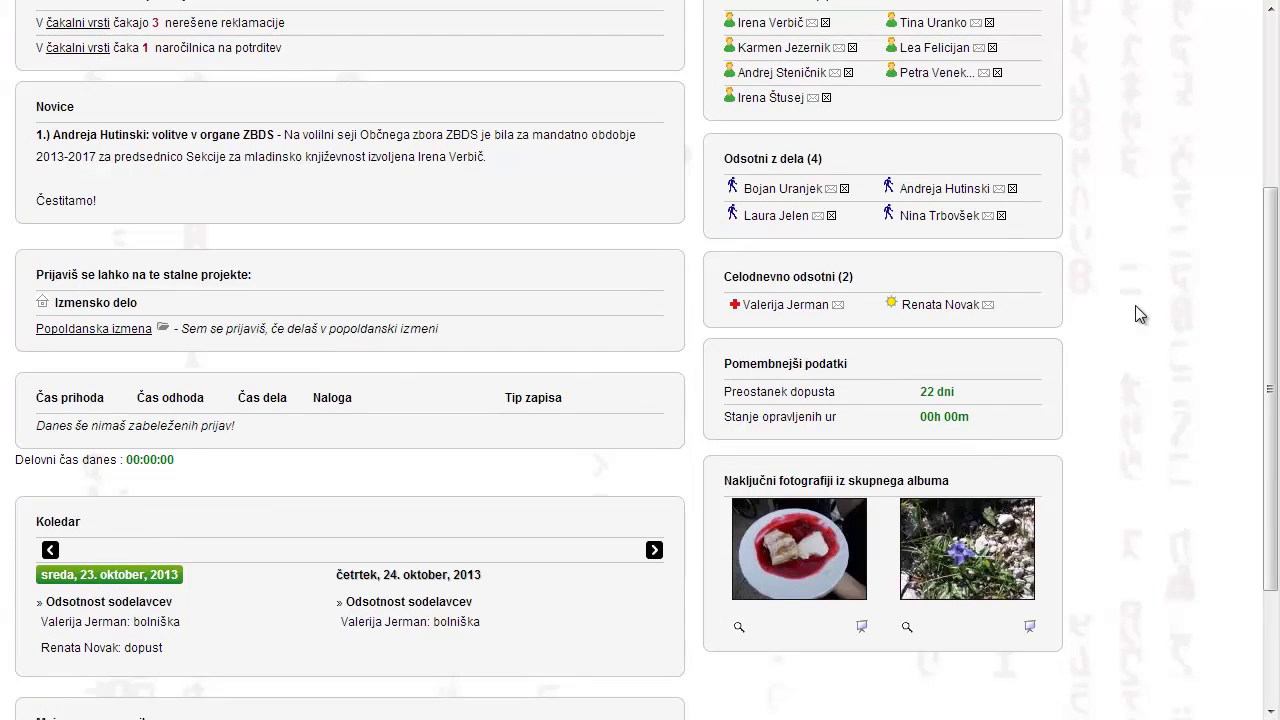
scroll(1137, 312, up, 3)
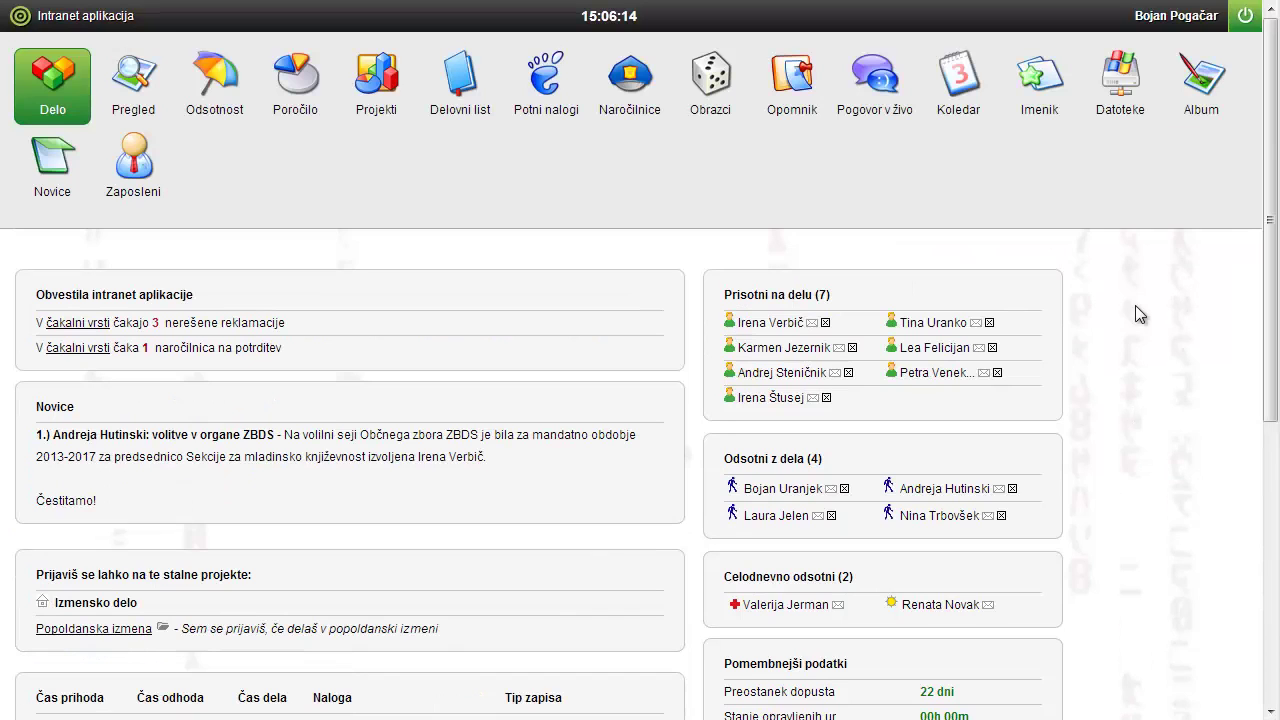
Log out of the intranet application.
click(1245, 17)
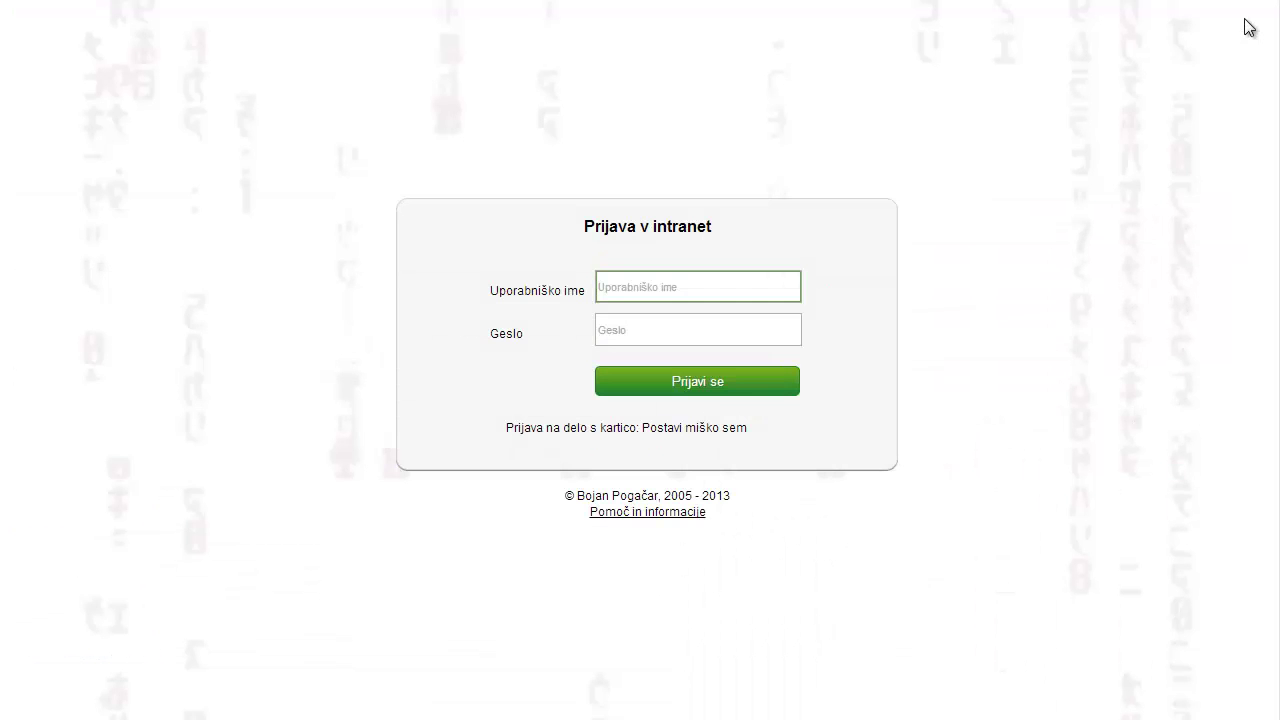